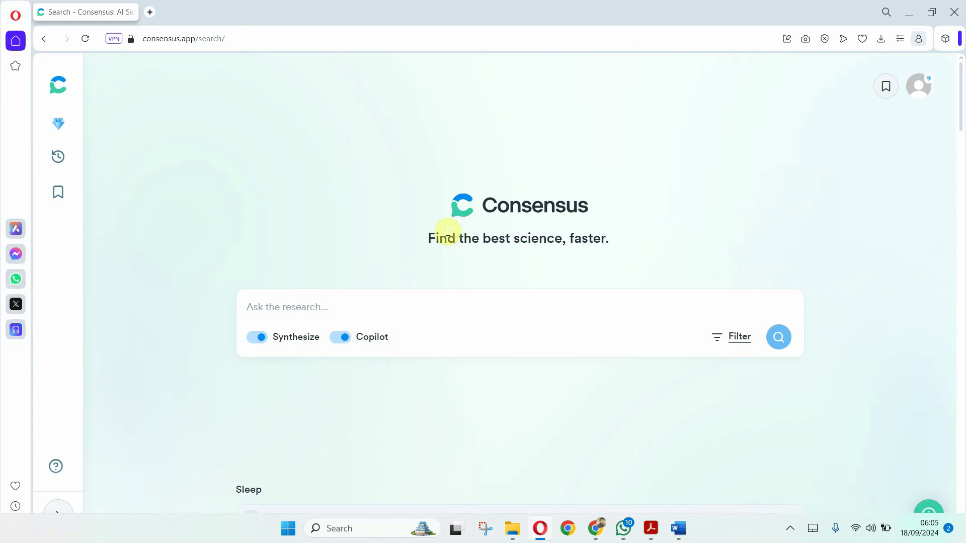
- Click into the Consensus research box to get ready for a query
mouse_move(287, 327)
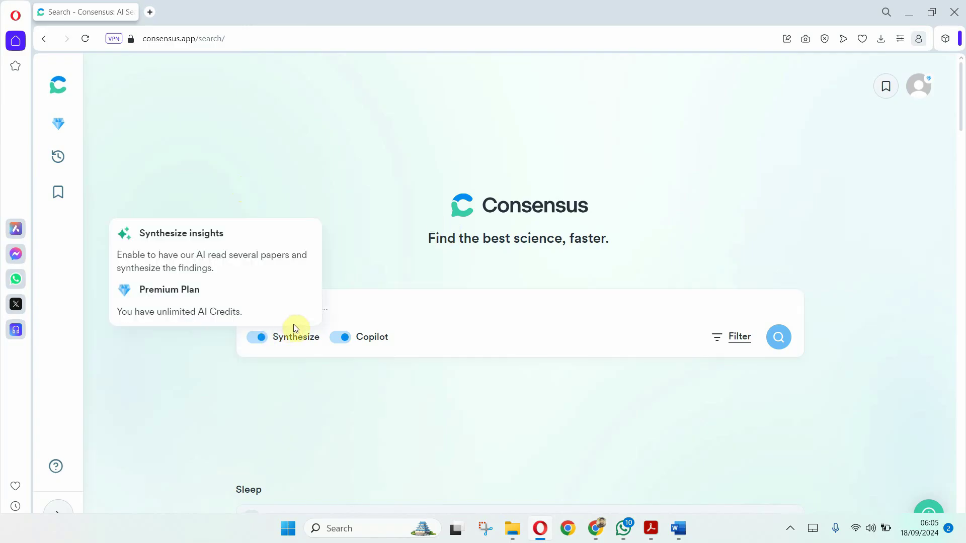
click(340, 309)
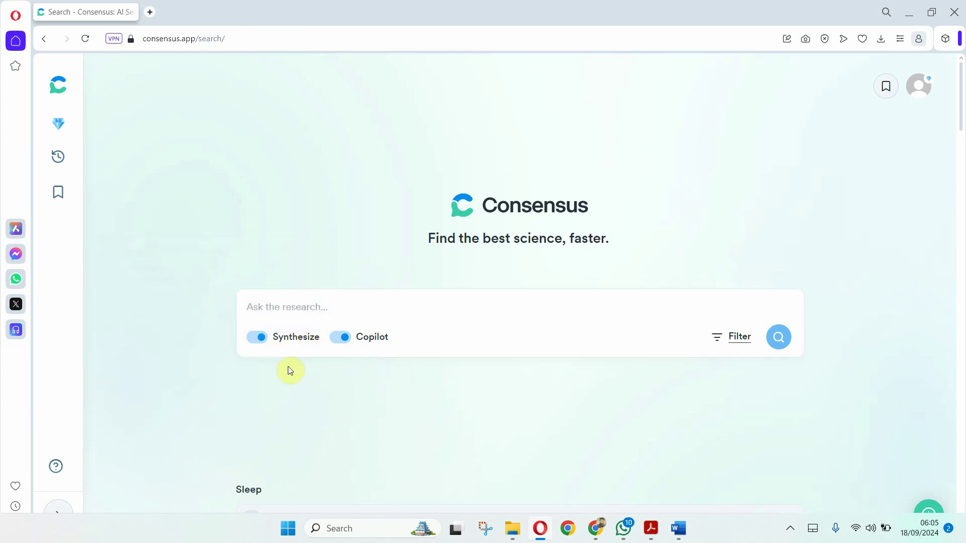
mouse_move(302, 339)
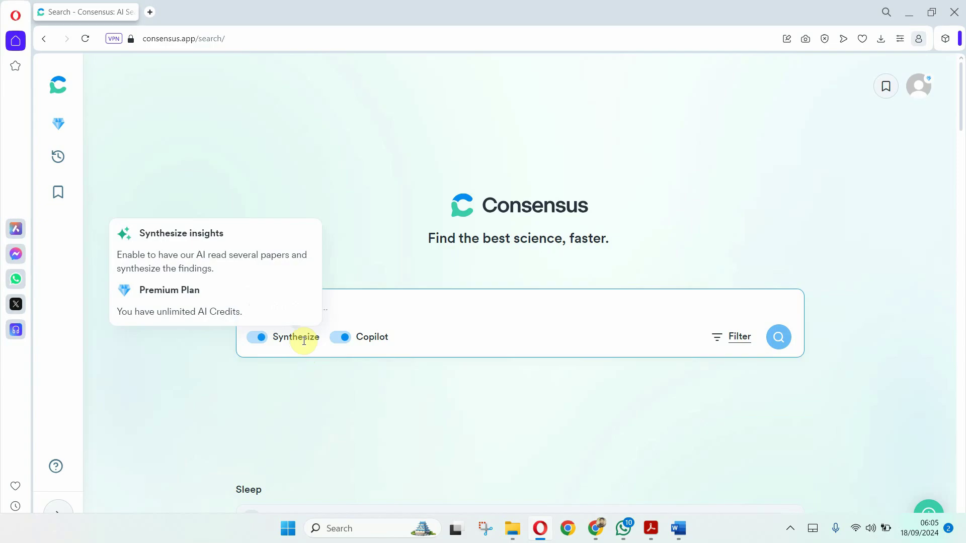
mouse_move(369, 337)
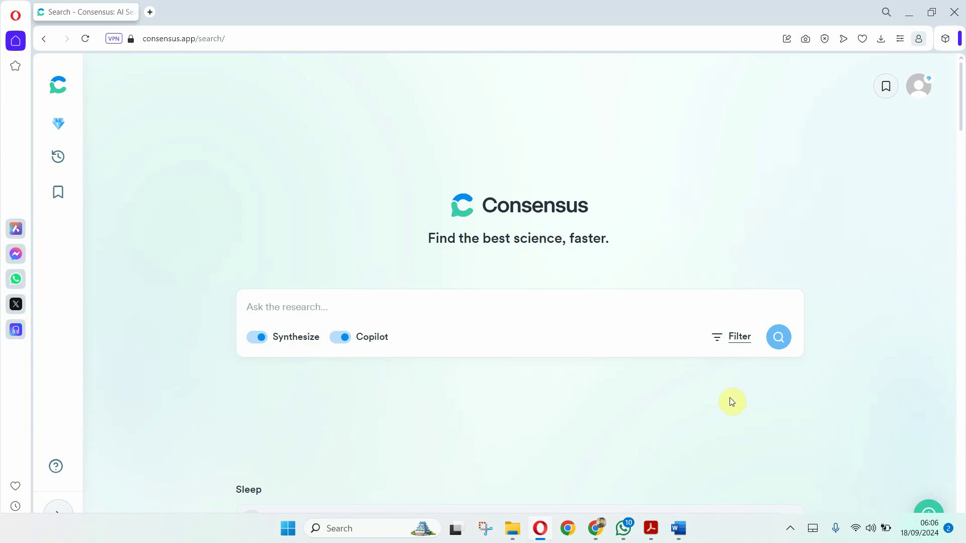
- Copy the first Word question, 'How can Servant Leadership impact Project Success?', and return to Consensus
click(678, 528)
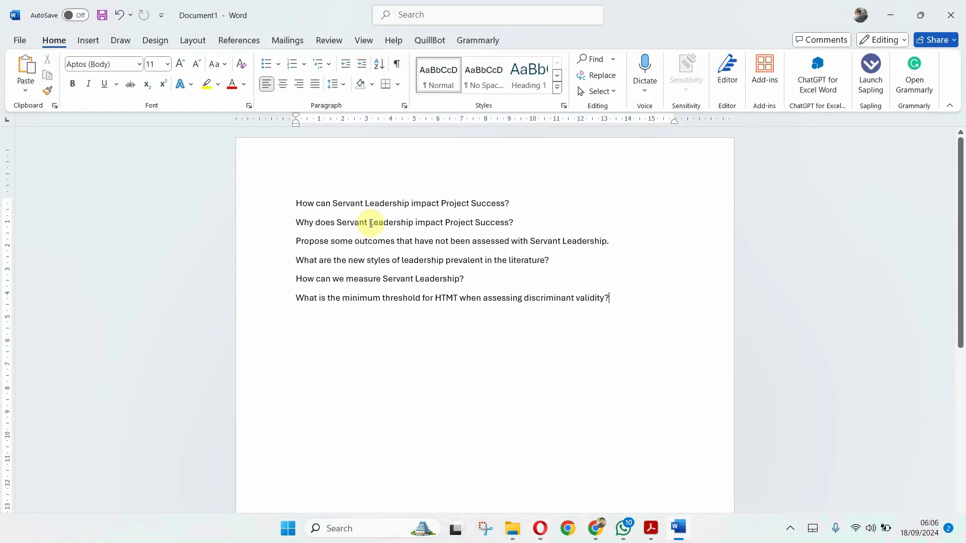
click(325, 197)
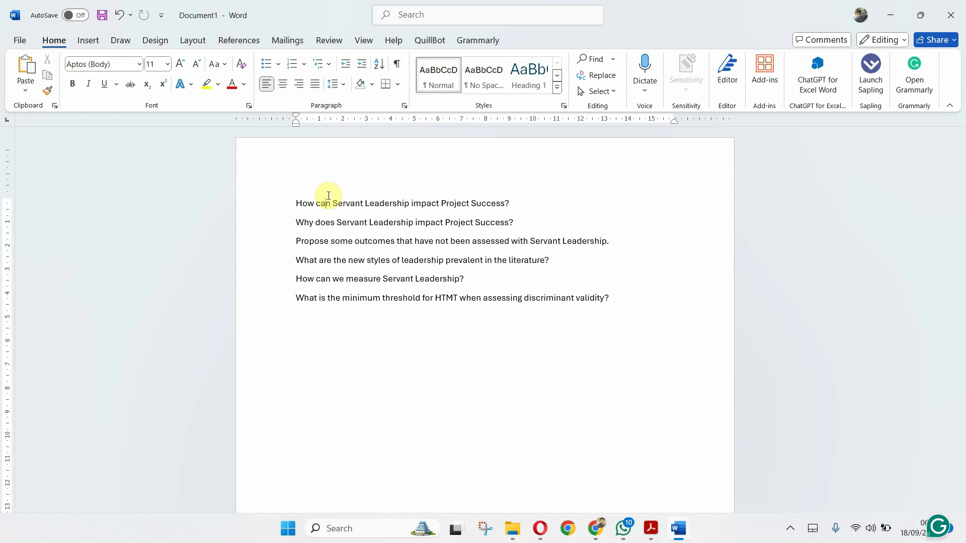
triple_click(329, 197)
key(ctrl+c)
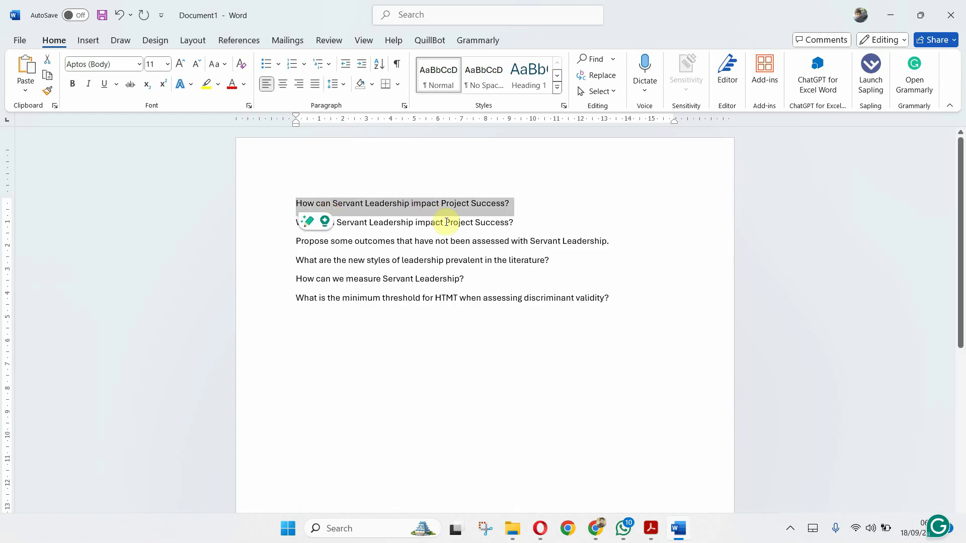
click(539, 534)
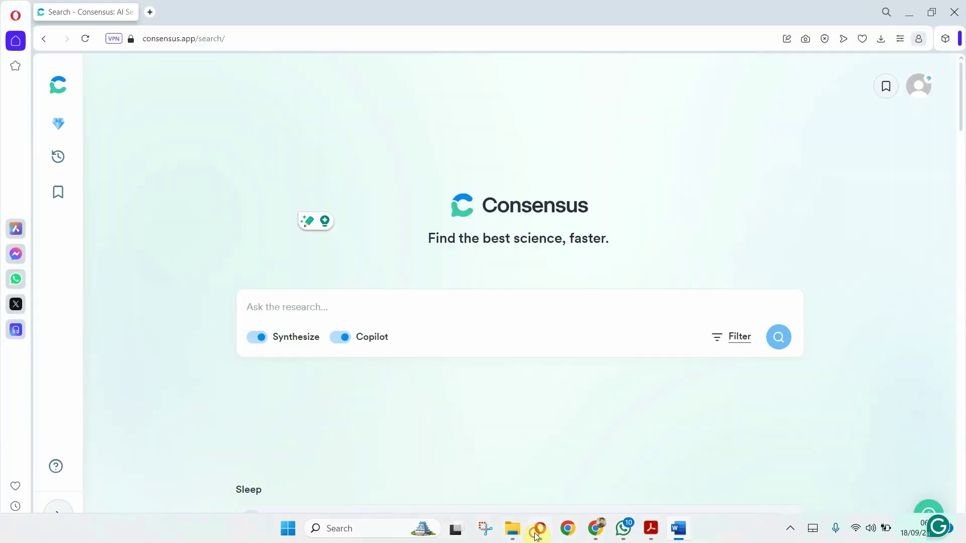
- Paste 'How can Servant Leadership impact Project Success?' into the search box and run the search
click(280, 305)
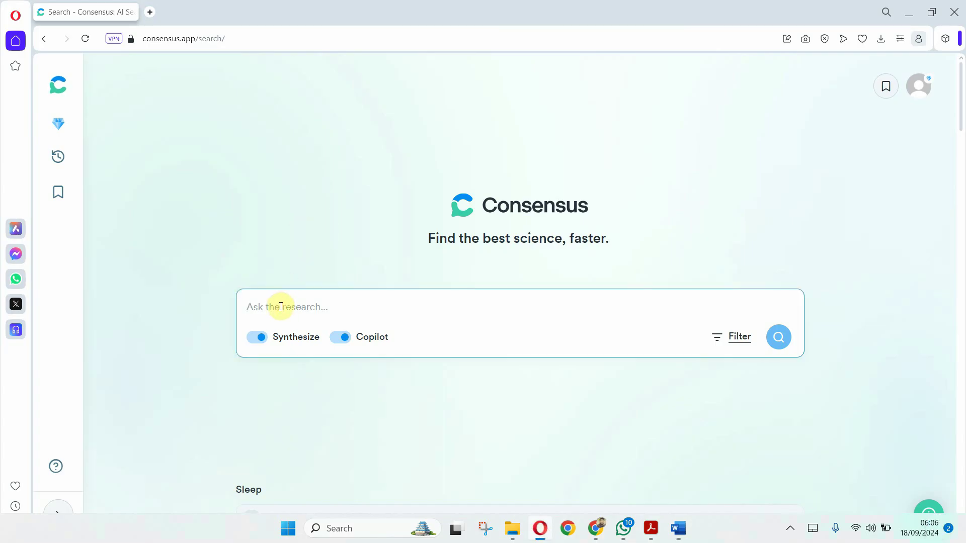
key(ctrl+v)
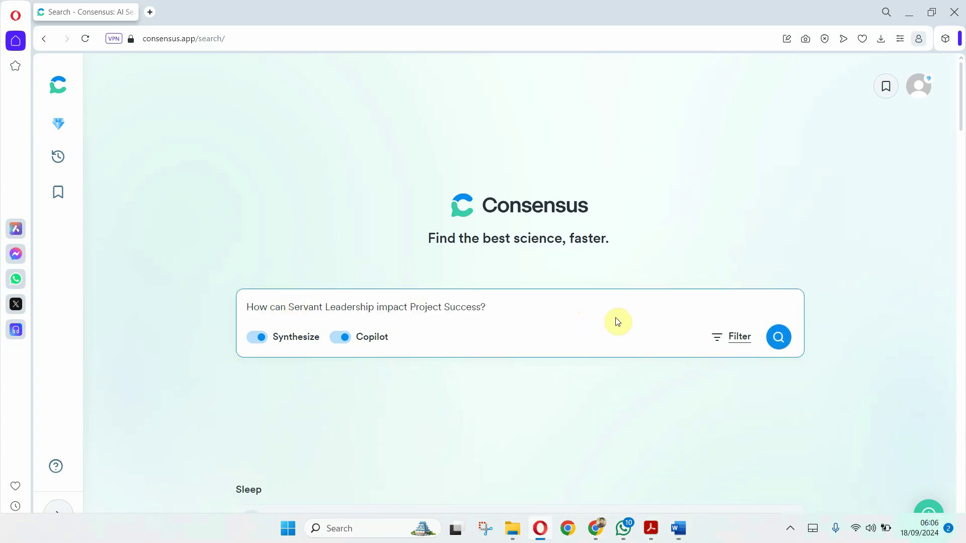
click(779, 346)
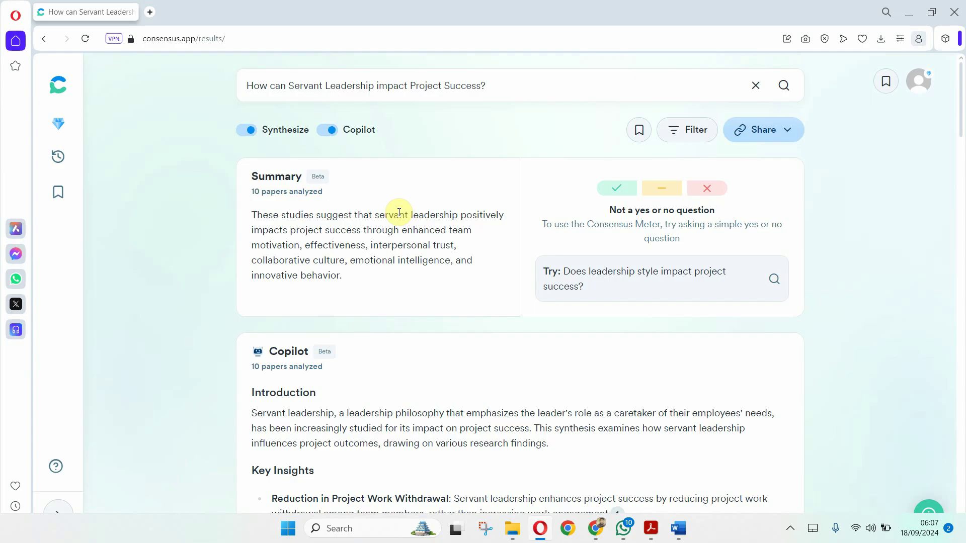
scroll(399, 212, down, 4)
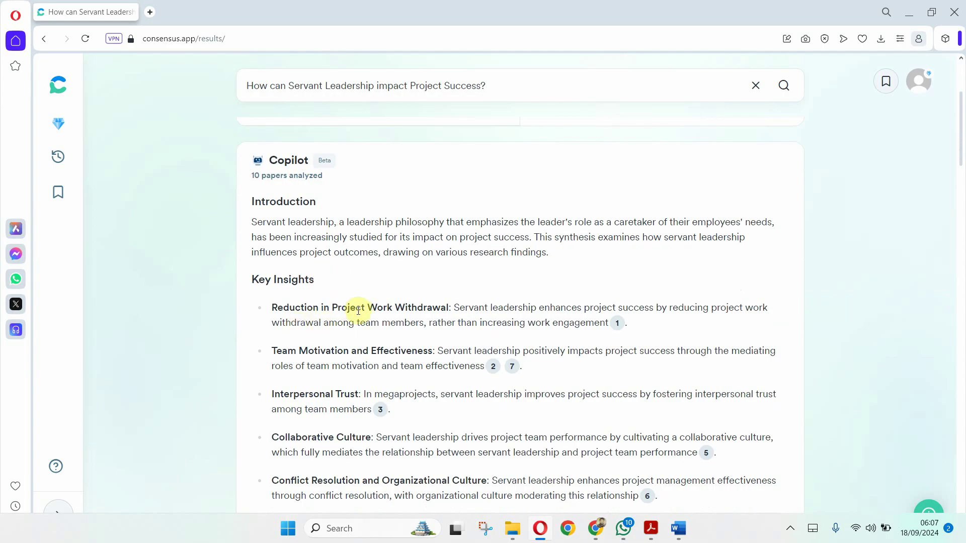
scroll(393, 361, down, 3)
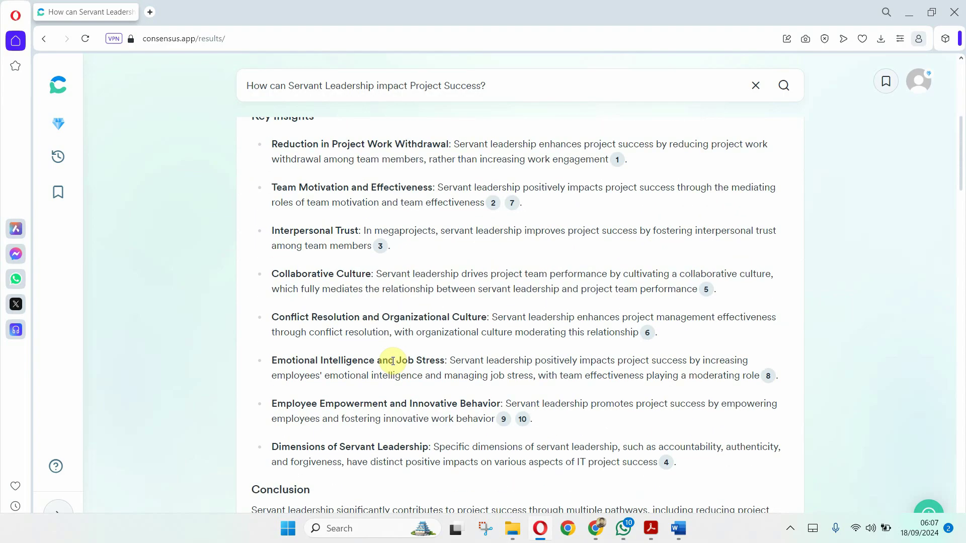
scroll(392, 363, up, 1)
scroll(392, 366, down, 1)
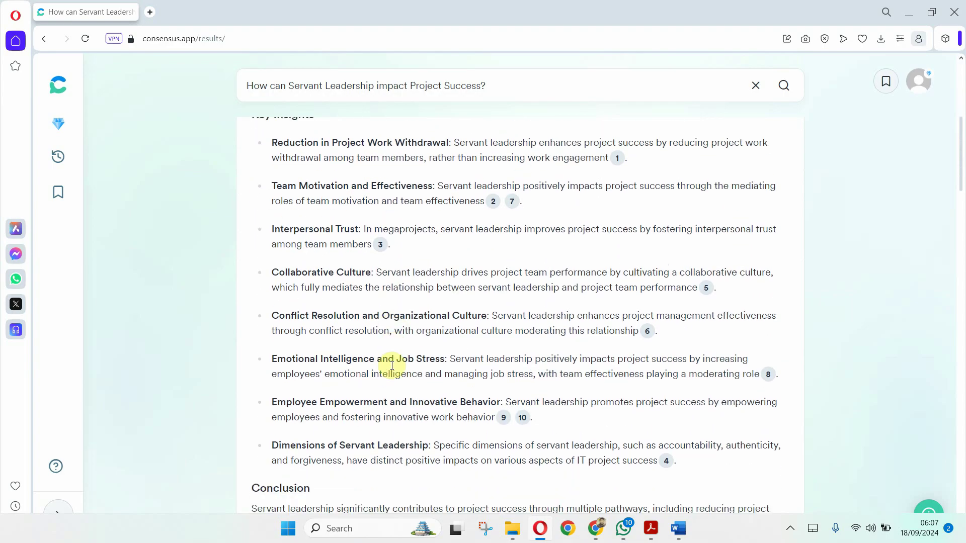
mouse_move(617, 162)
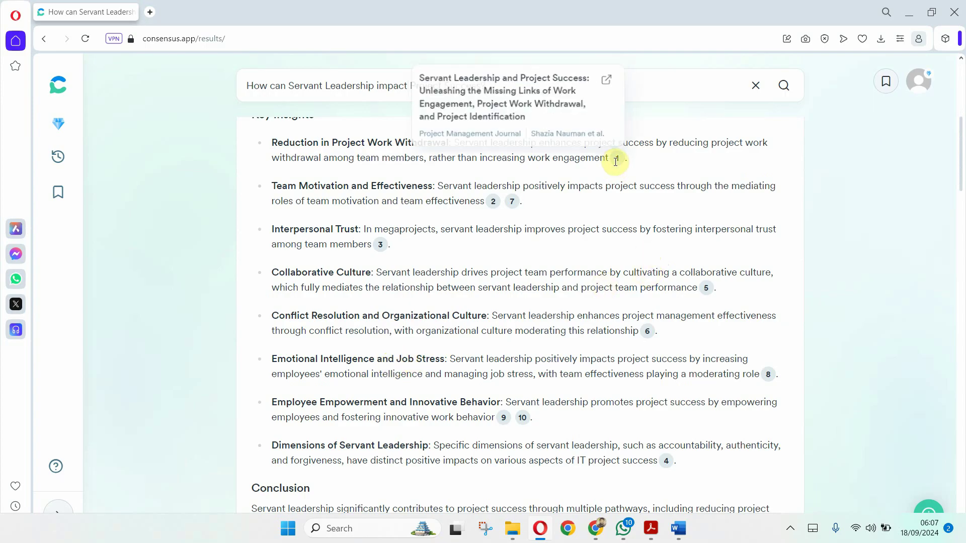
mouse_move(513, 203)
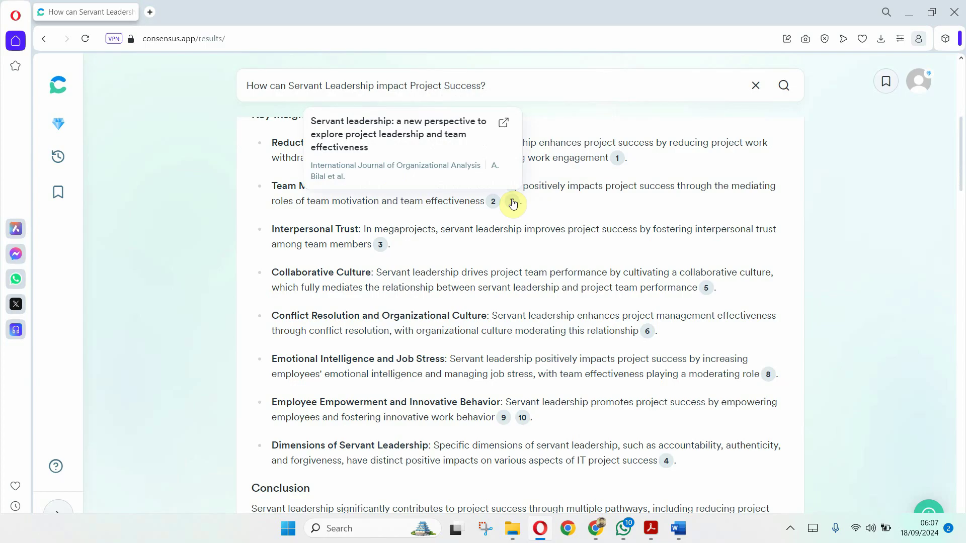
- Export the servant leadership results as a .CSV file and open the download
scroll(512, 204, down, 7)
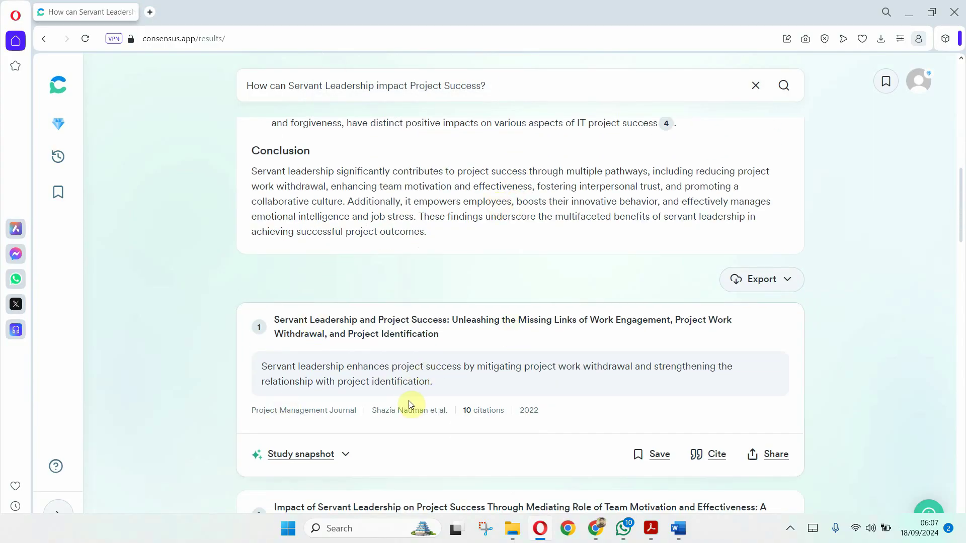
scroll(409, 402, down, 1)
scroll(533, 282, up, 1)
scroll(534, 280, up, 13)
scroll(533, 281, down, 3)
scroll(533, 281, down, 8)
click(783, 325)
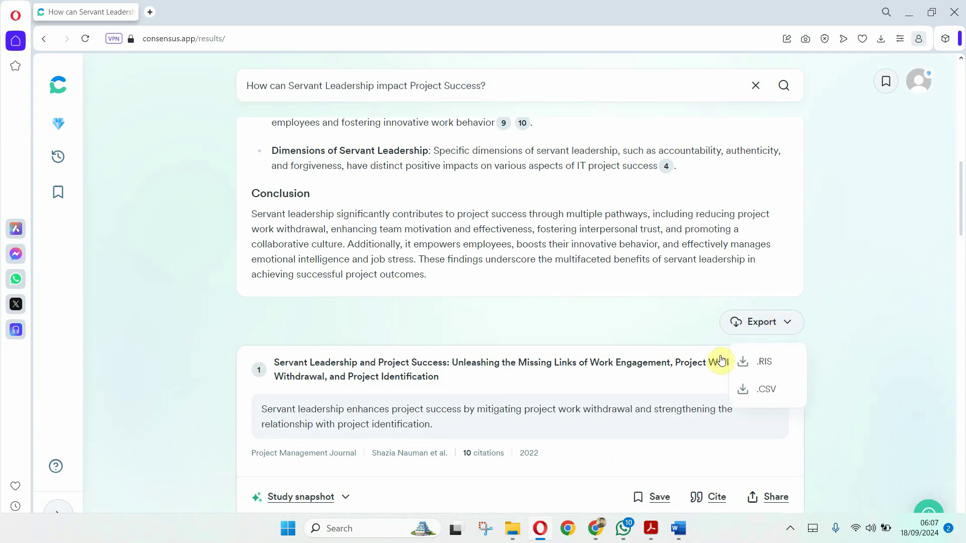
click(765, 390)
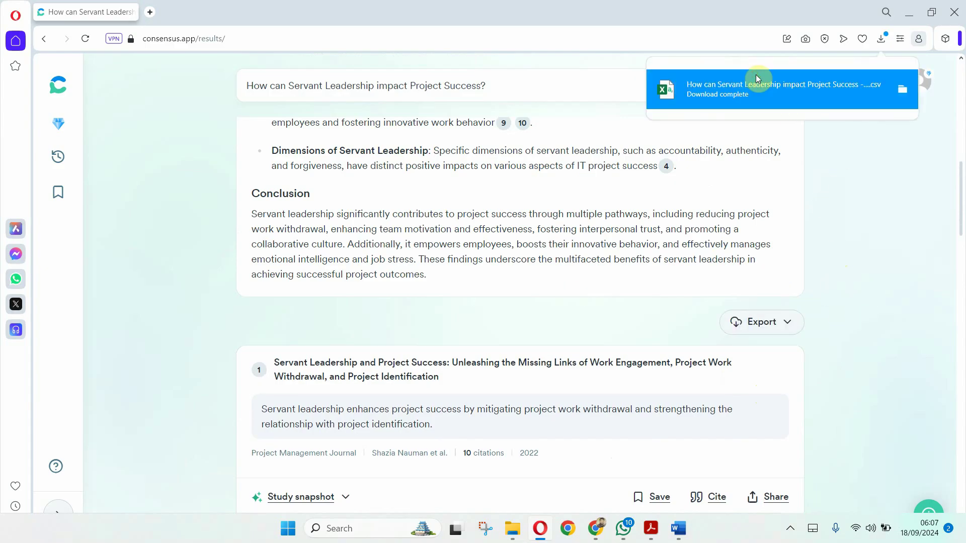
click(745, 86)
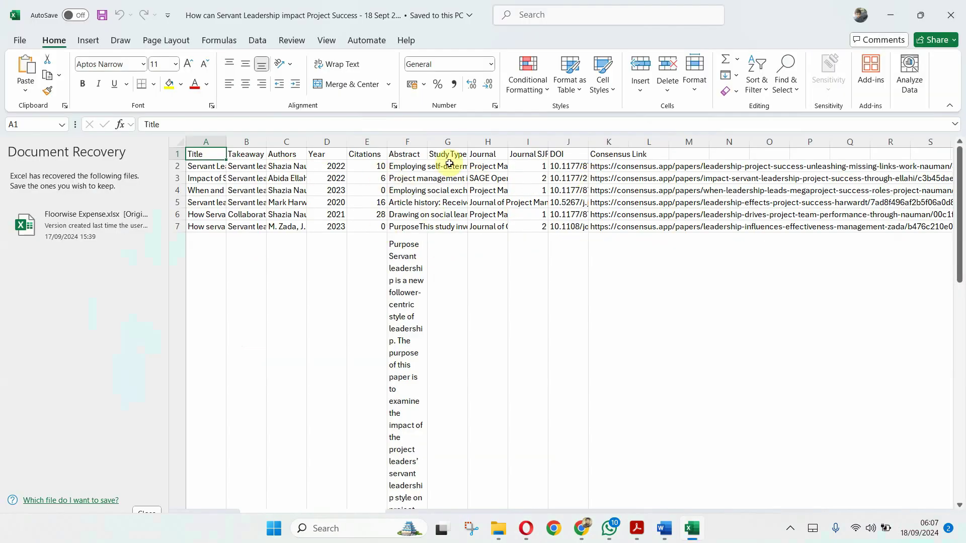
- Review the abstract, journal and link cells, then AutoFit column C to show full author names
click(400, 167)
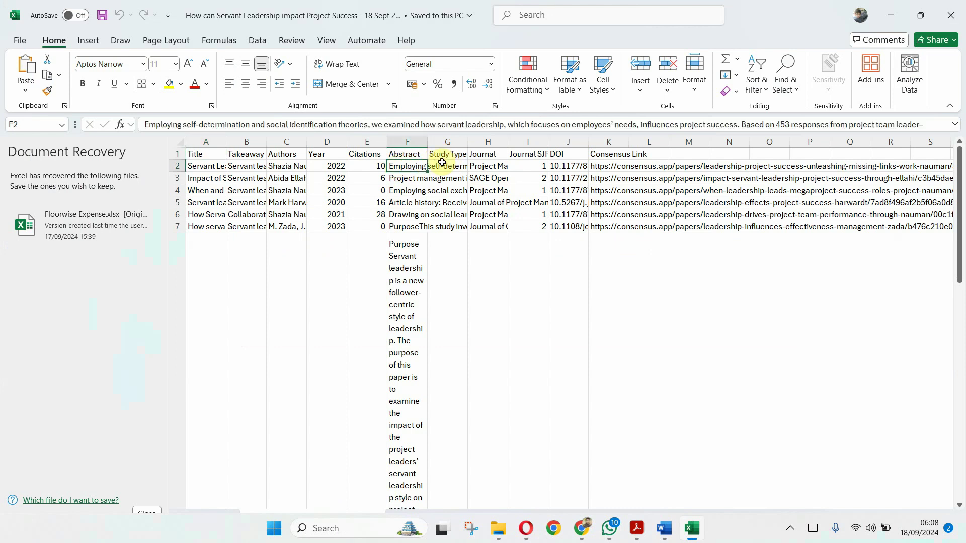
click(494, 167)
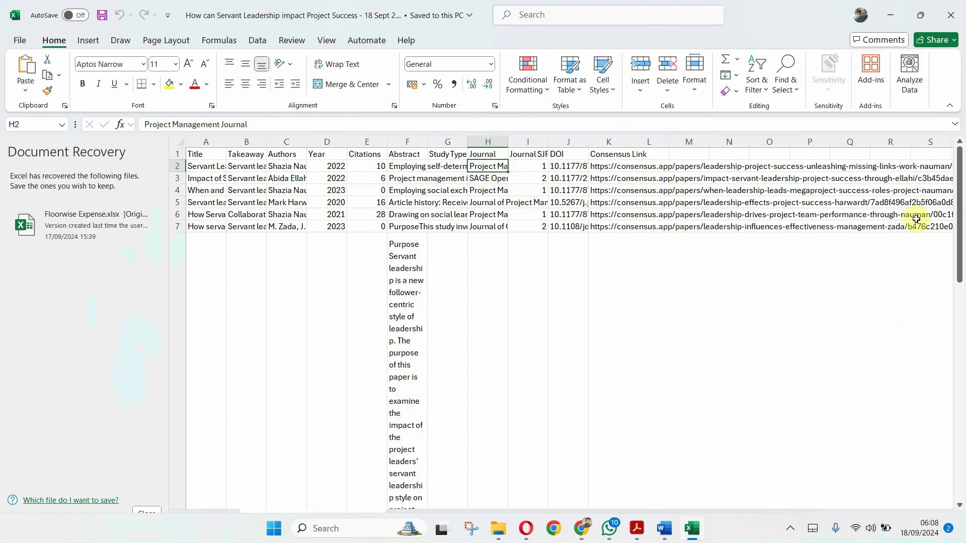
scroll(703, 245, right, 2)
key(Up)
key(Right)
key(Right)
key(Down)
key(Right)
key(Right)
key(Right)
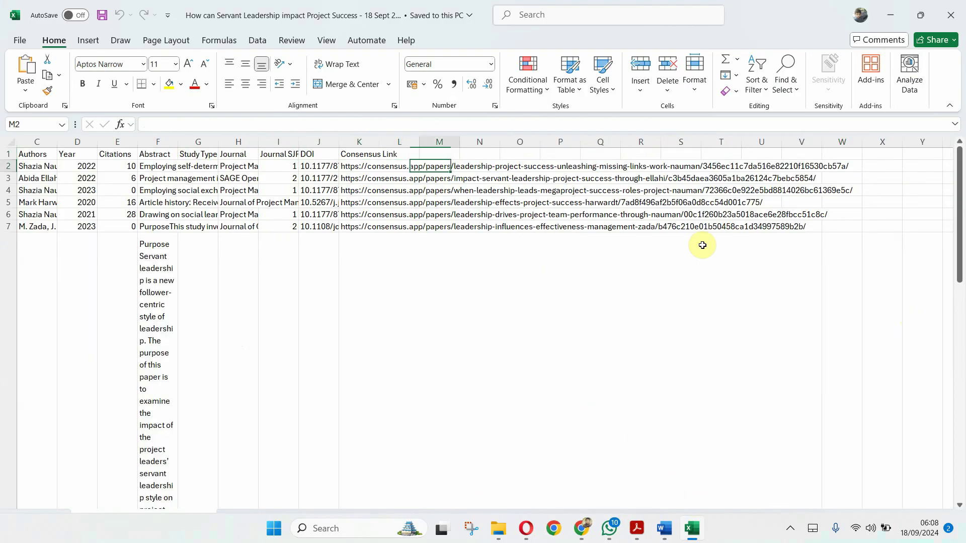
key(Left)
key(Left)
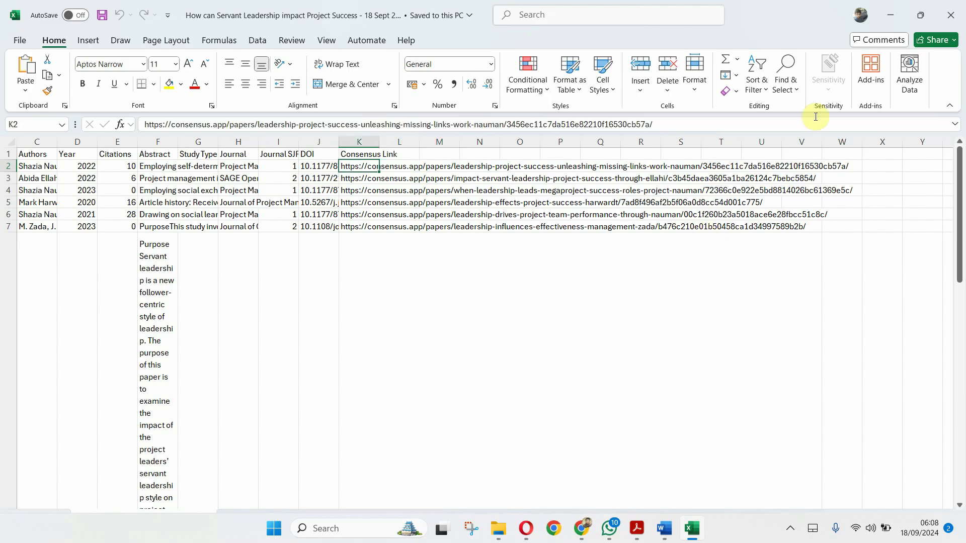
double_click(60, 140)
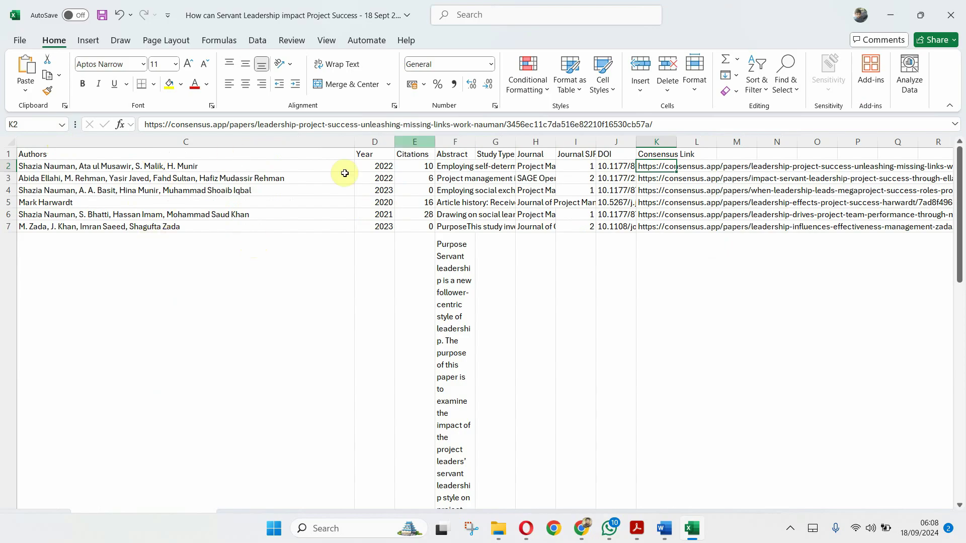
- Back in Consensus, filter results to papers published since 2024
mouse_move(528, 537)
click(524, 470)
scroll(681, 312, up, 5)
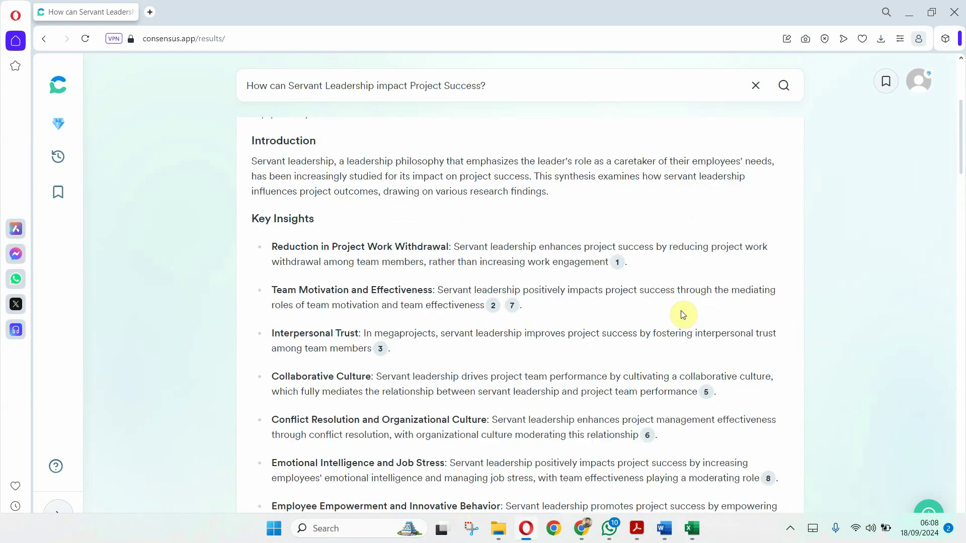
scroll(681, 314, up, 5)
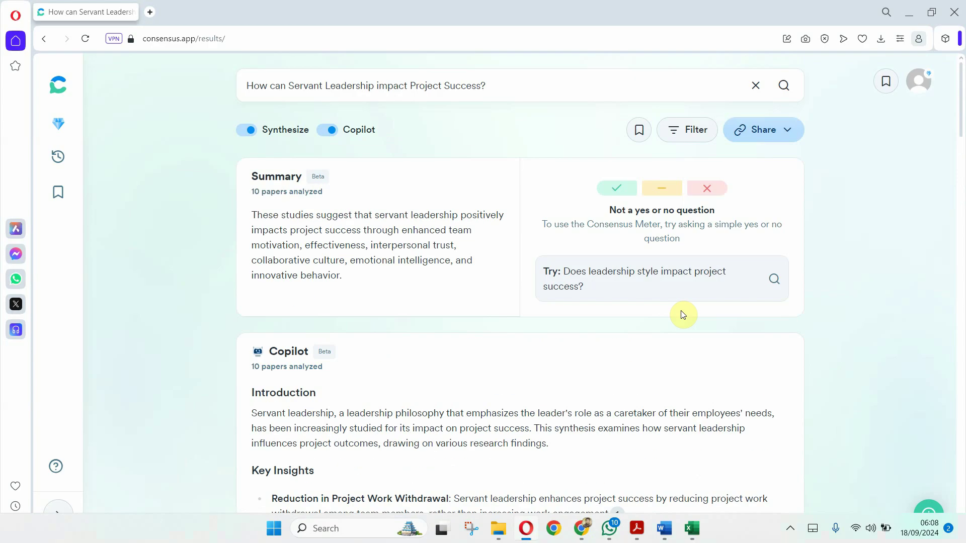
click(695, 142)
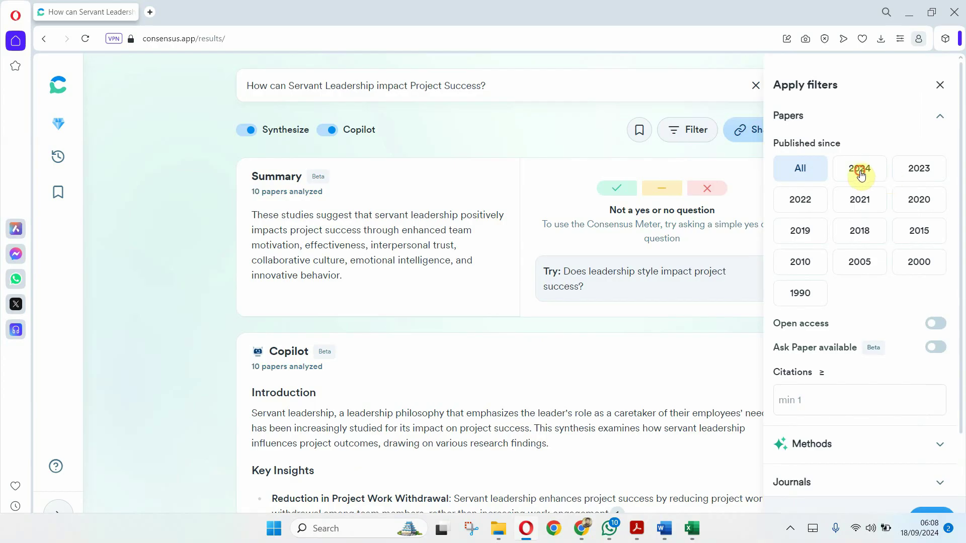
click(859, 171)
click(912, 174)
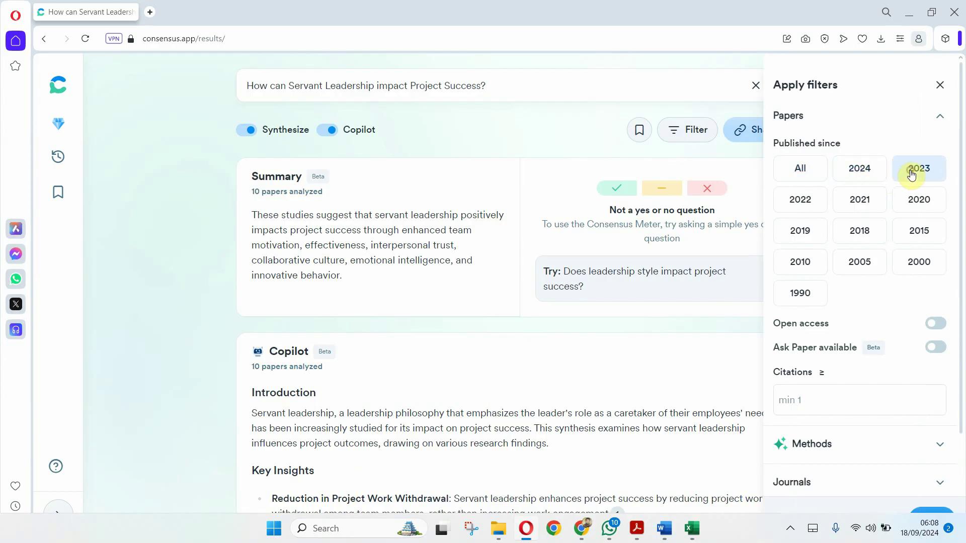
click(850, 175)
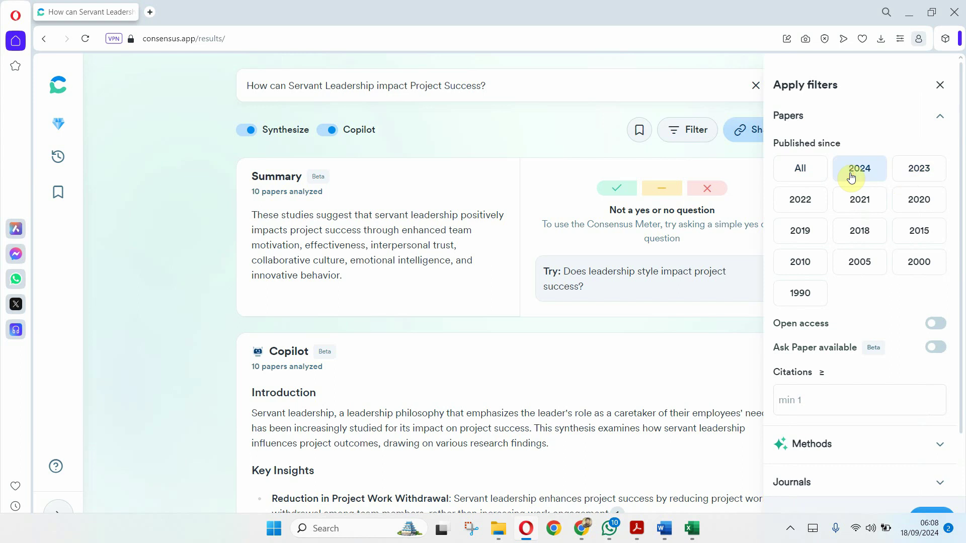
- Turn on Ask Paper available and expand the Methods study-type filters
click(930, 352)
scroll(819, 403, down, 1)
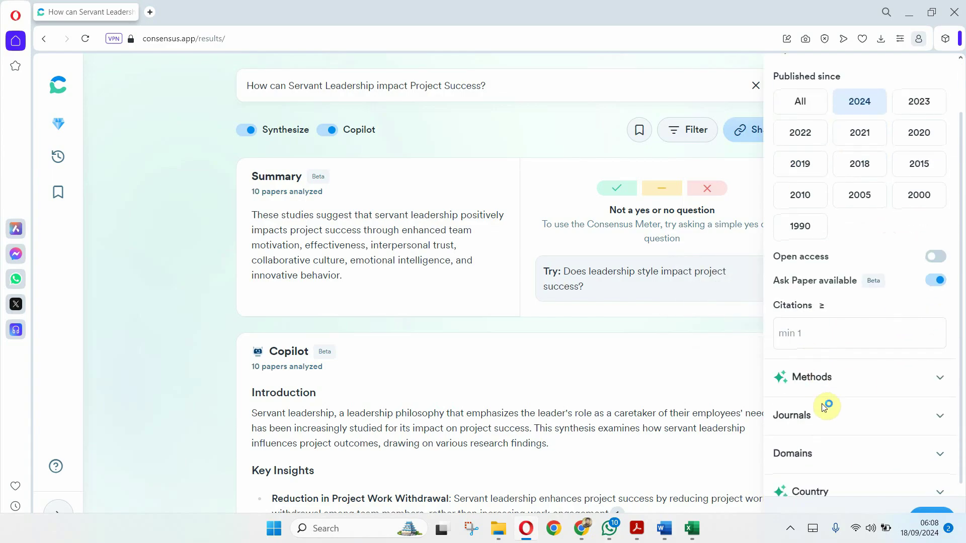
click(846, 391)
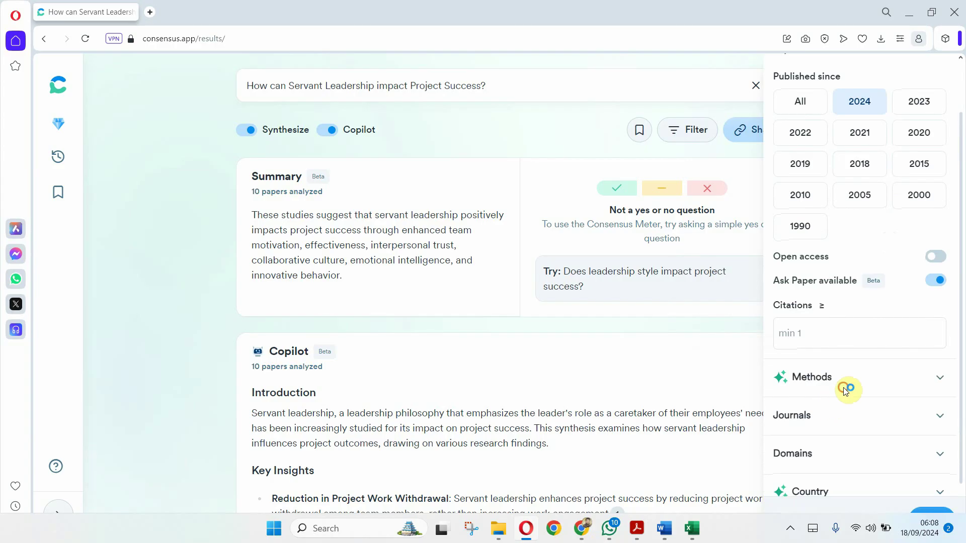
click(939, 377)
- Limit the journal quality filter to Q1 and Q2 journals
scroll(847, 400, down, 2)
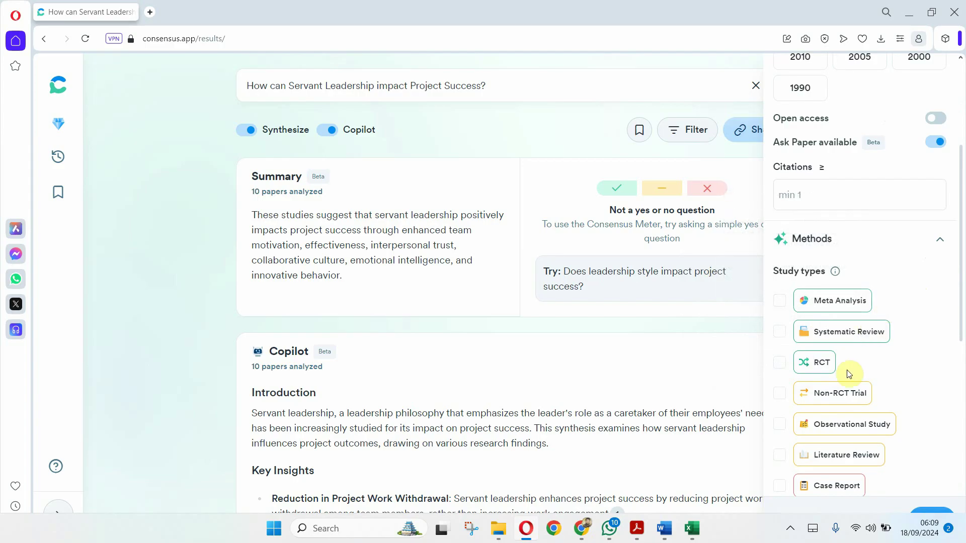
scroll(848, 375, down, 3)
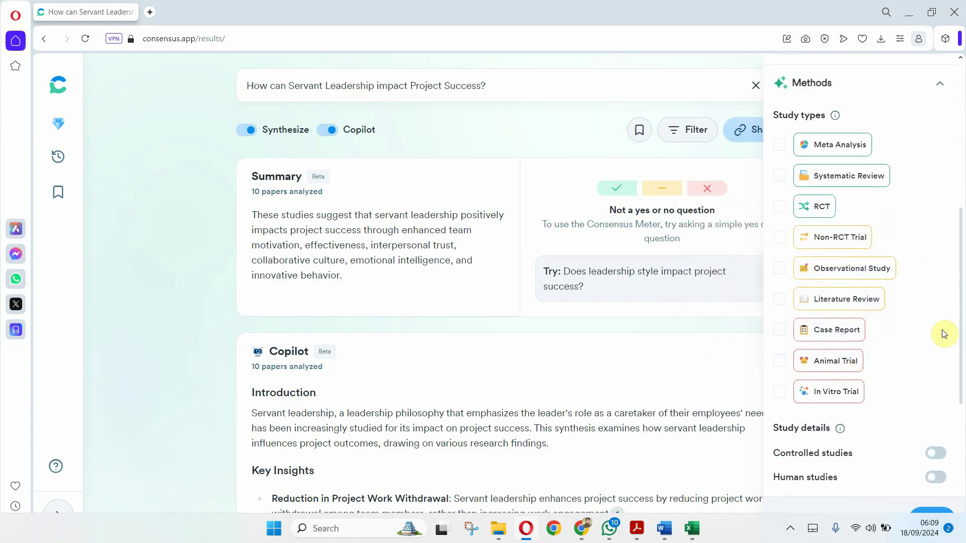
mouse_move(858, 256)
scroll(914, 204, up, 1)
mouse_move(853, 202)
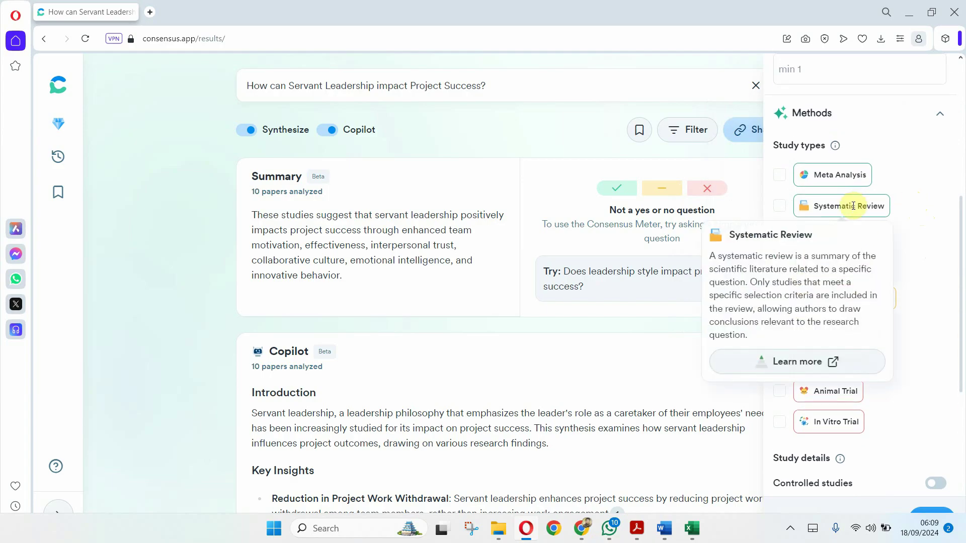
scroll(944, 385, down, 3)
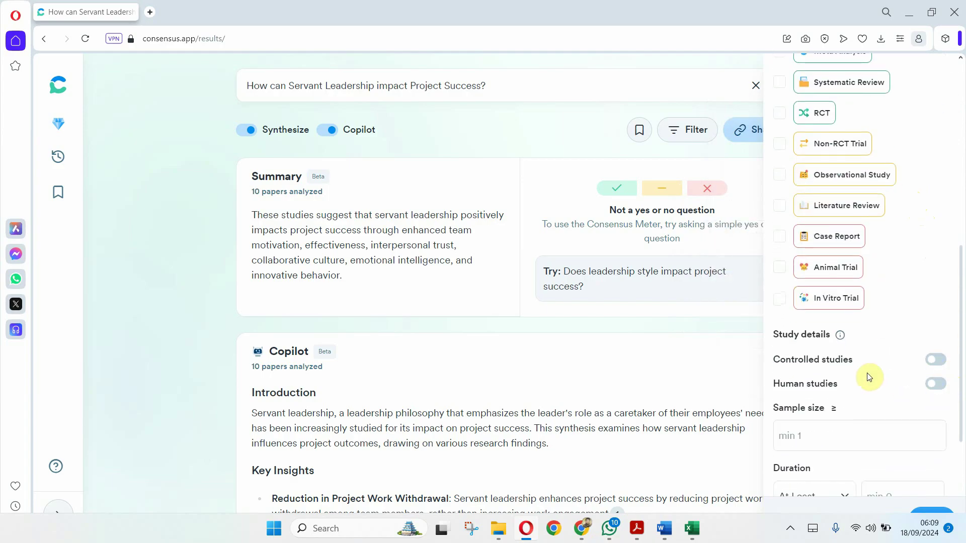
scroll(908, 382, down, 2)
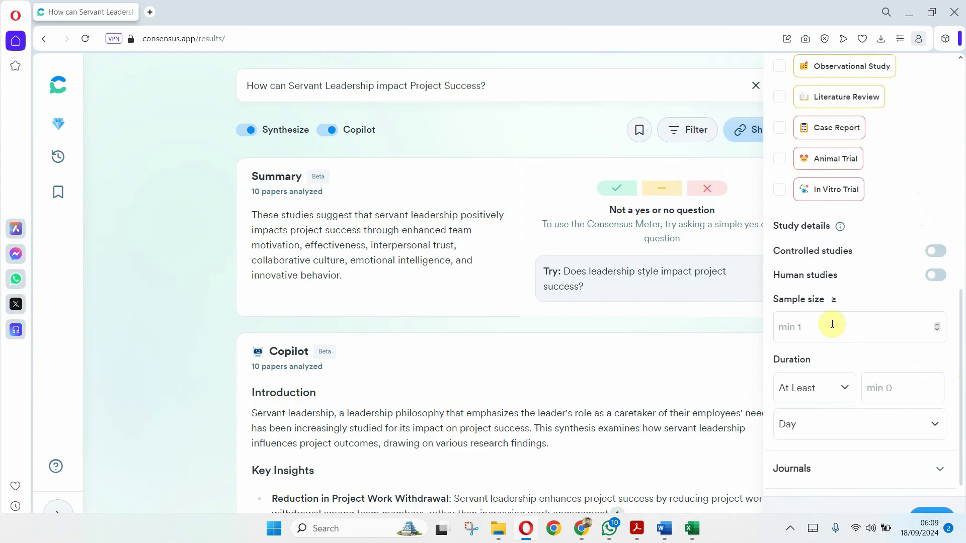
scroll(868, 398, down, 2)
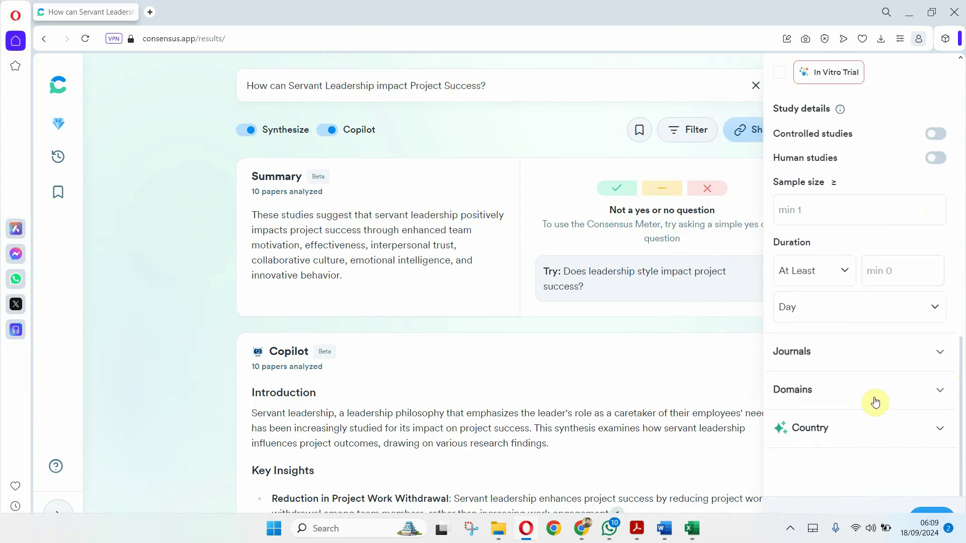
click(831, 360)
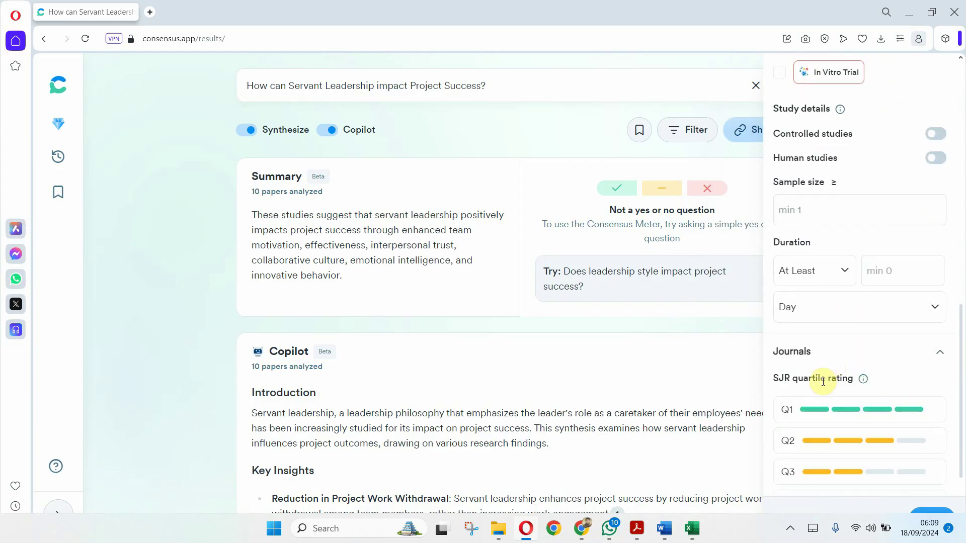
scroll(822, 385, down, 2)
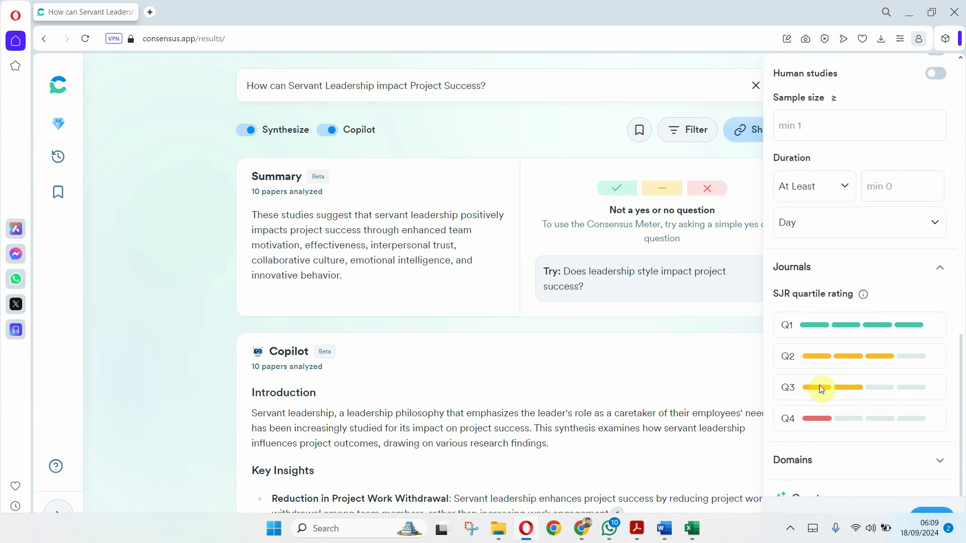
click(844, 321)
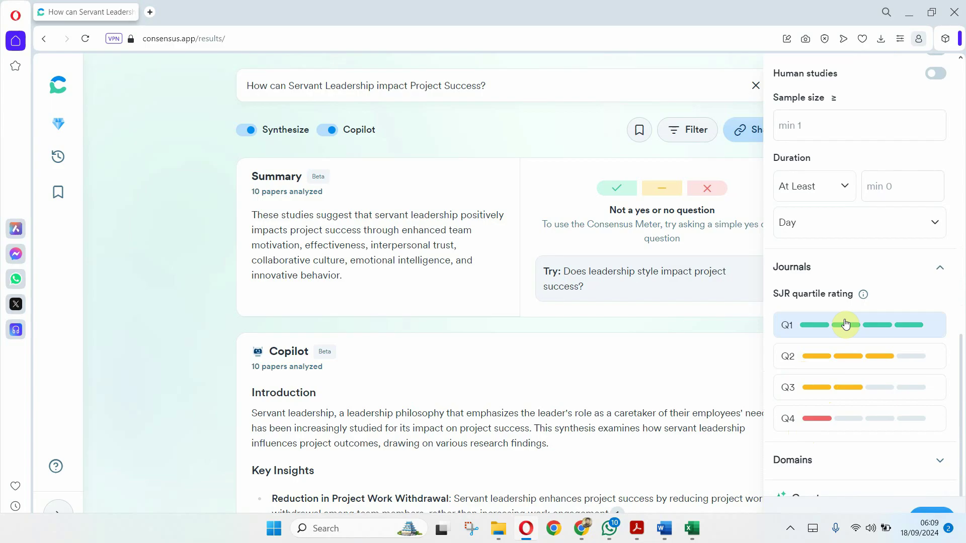
click(836, 357)
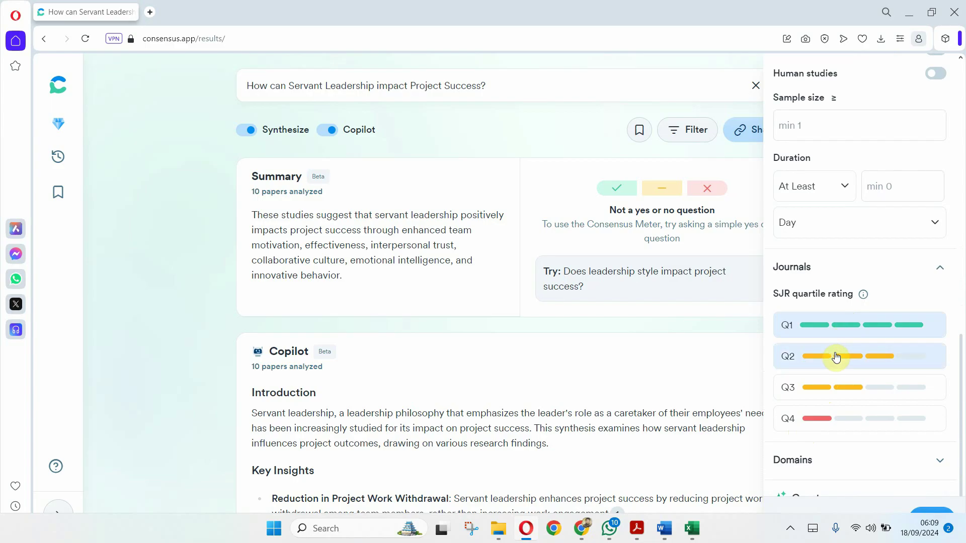
click(835, 392)
- Restrict the domain to Business and apply the filters
scroll(842, 418, down, 2)
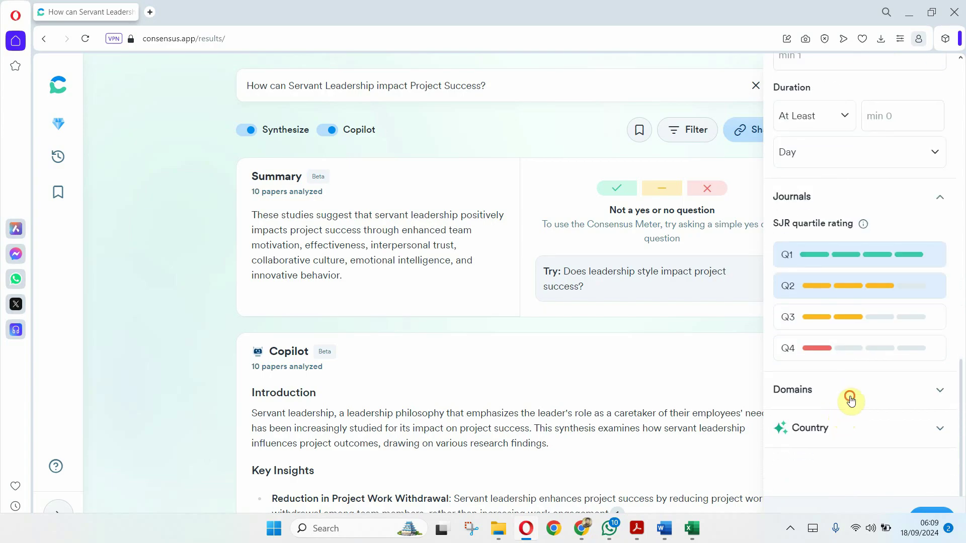
click(850, 400)
scroll(847, 420, down, 3)
scroll(840, 430, down, 1)
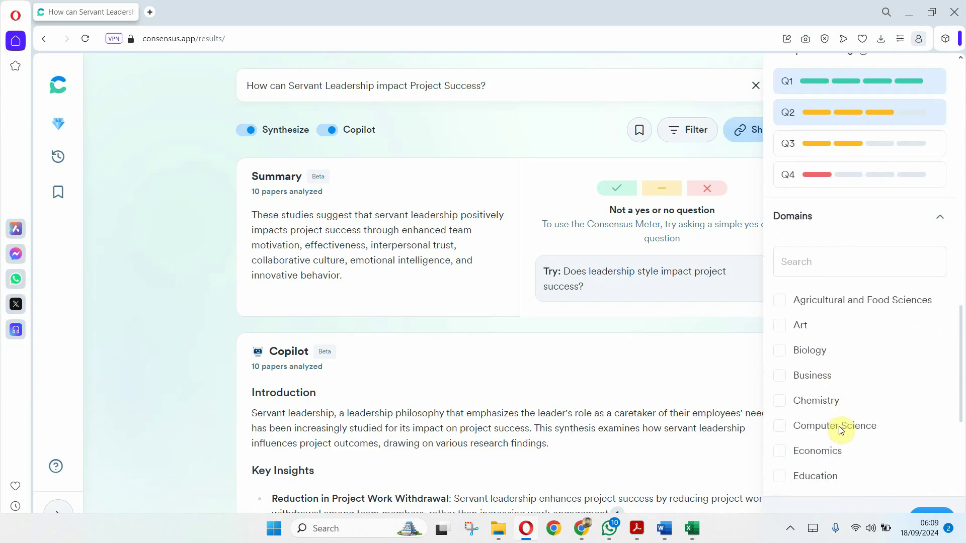
click(779, 374)
scroll(780, 375, down, 9)
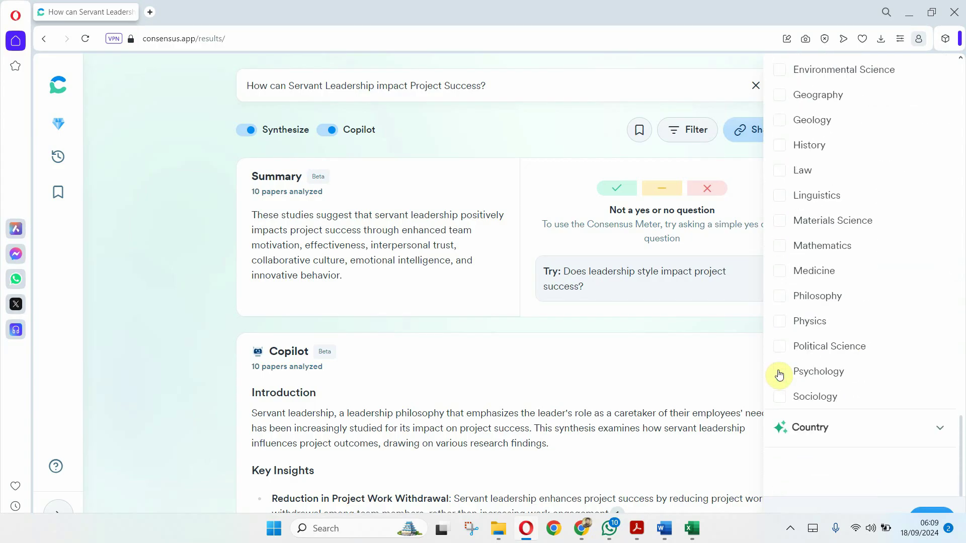
click(810, 427)
scroll(814, 427, down, 4)
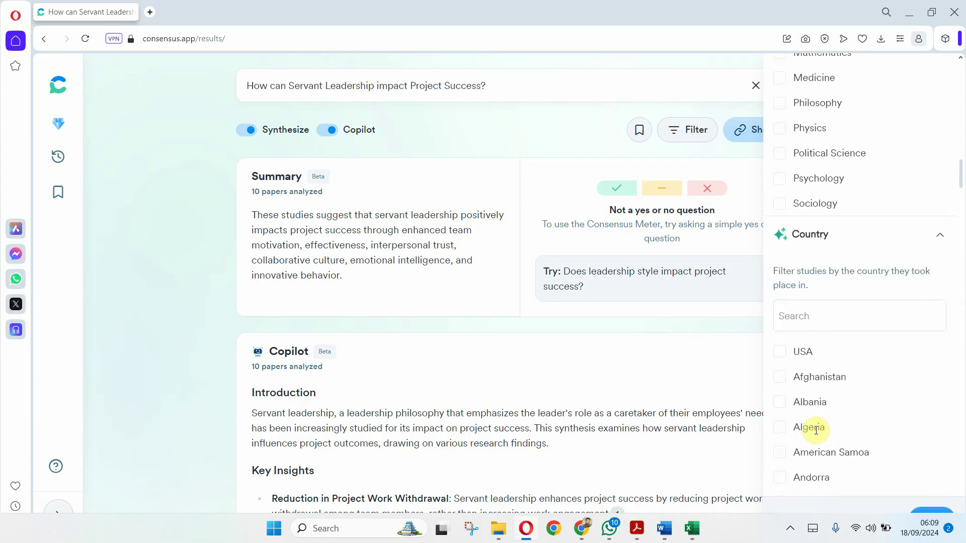
scroll(901, 492, down, 3)
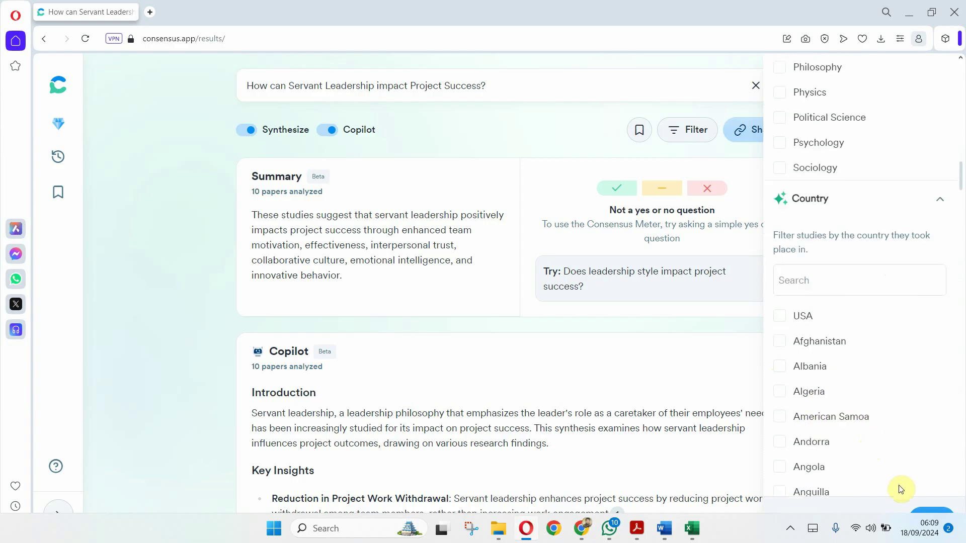
click(924, 509)
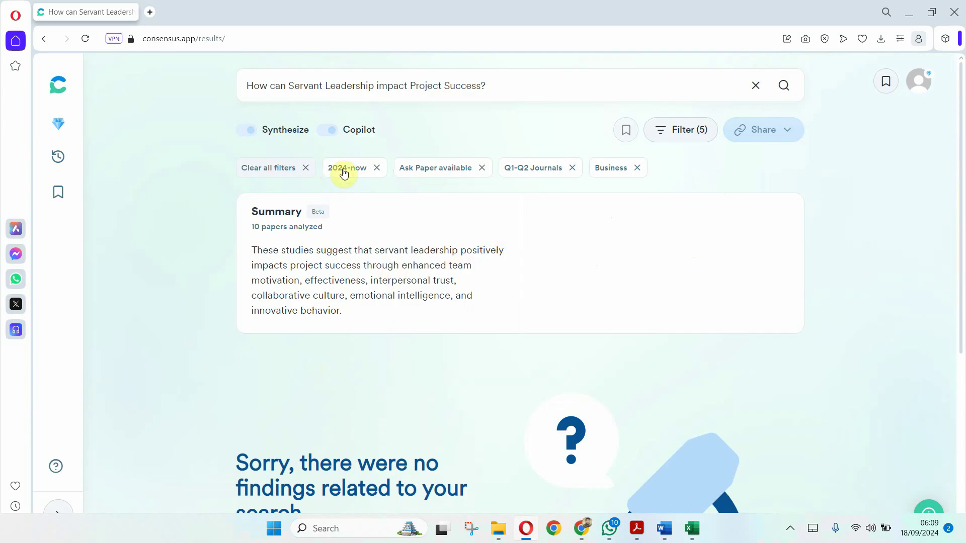
- Change the published-since year to 2020 and reapply the filters
click(693, 140)
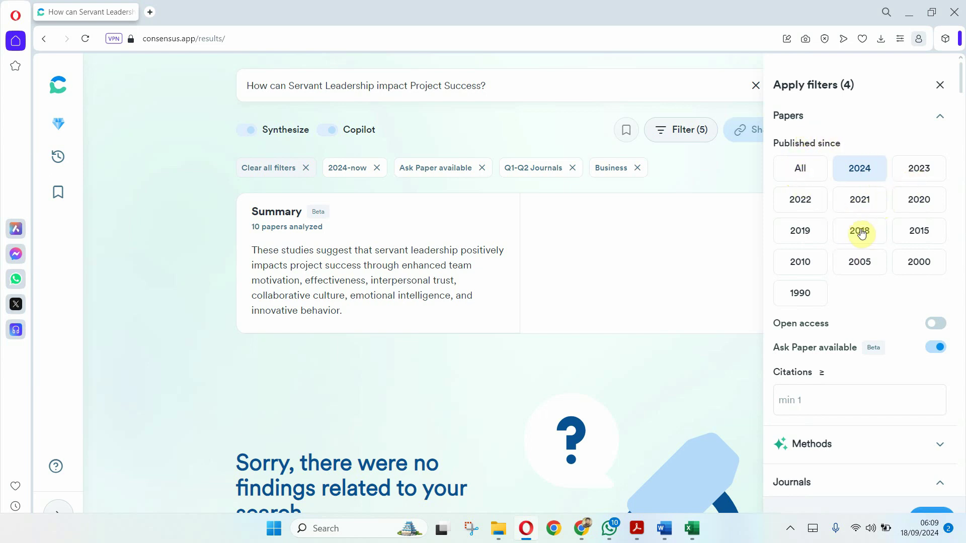
click(908, 205)
click(914, 508)
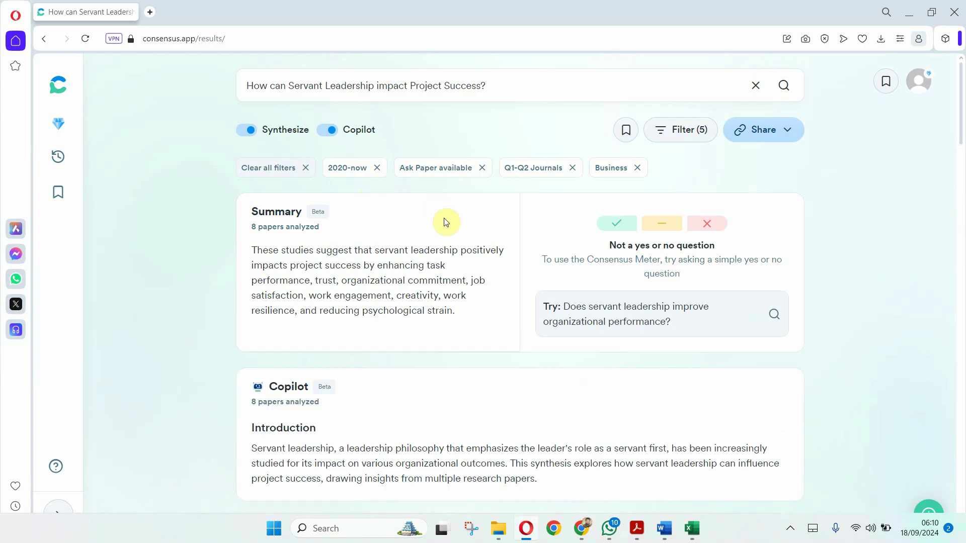
- Ask the top paper 'Any theory used in the paper?' via Ask Paper
scroll(446, 222, down, 10)
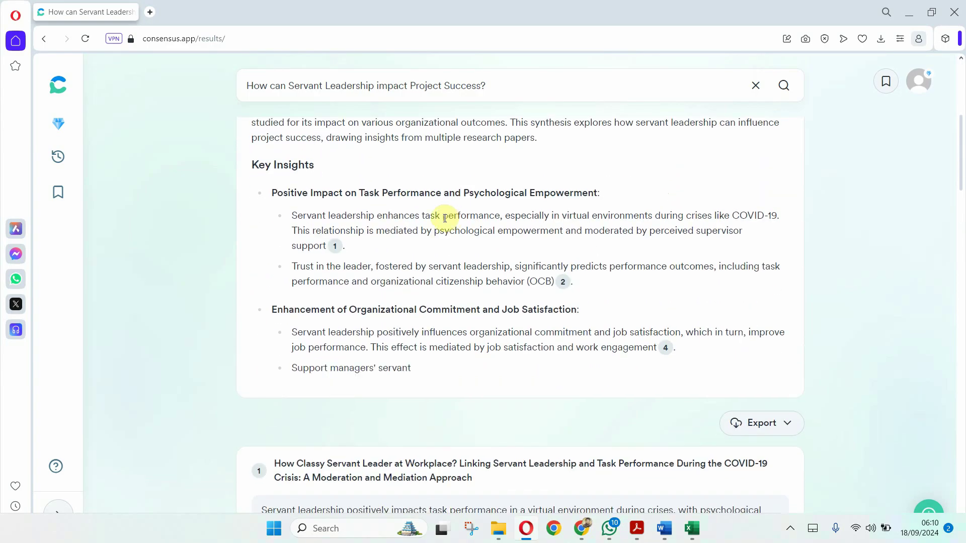
scroll(327, 373, down, 3)
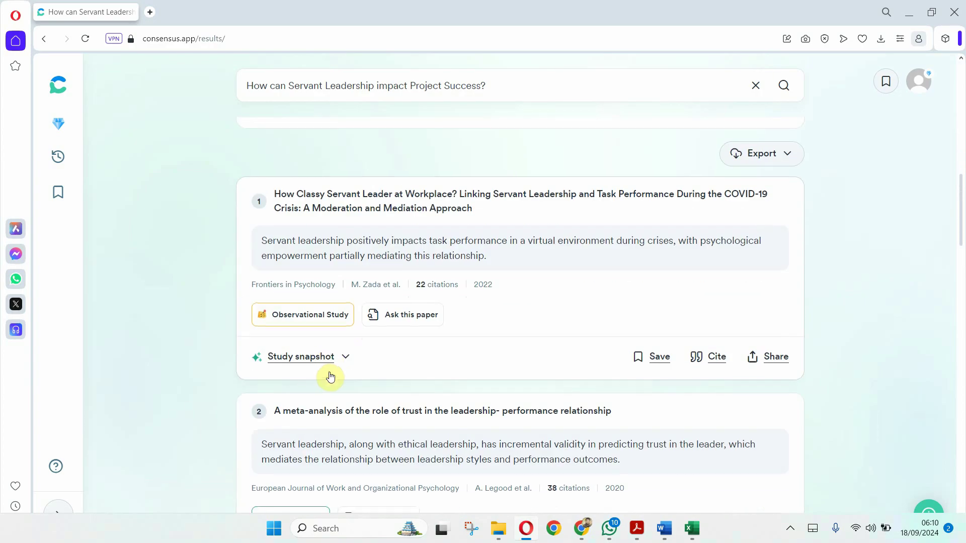
mouse_move(299, 328)
mouse_move(403, 360)
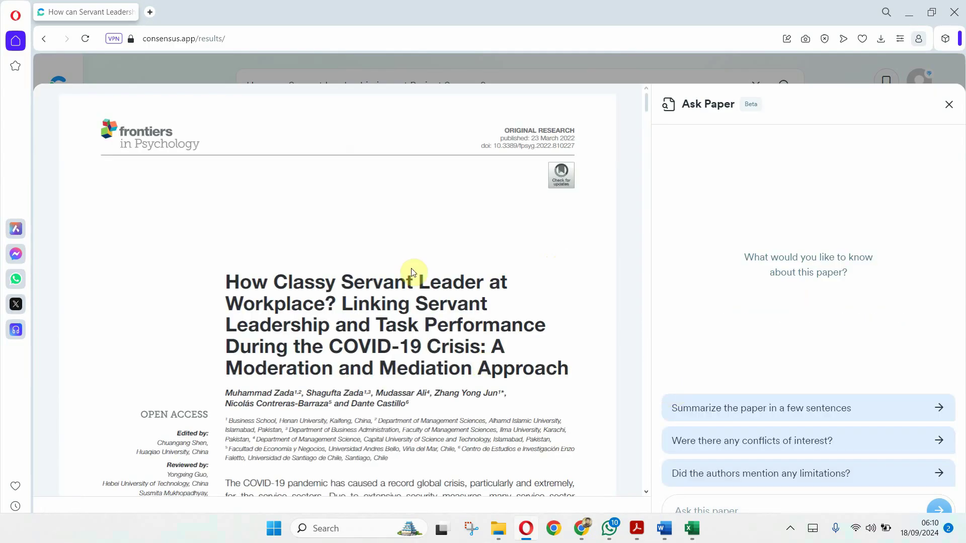
click(763, 510)
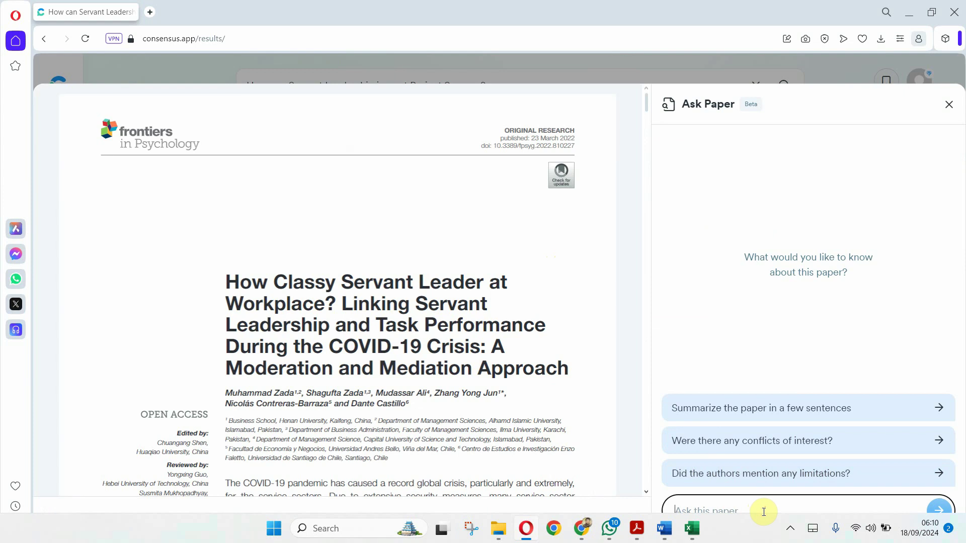
text(Any theory used in the pape)
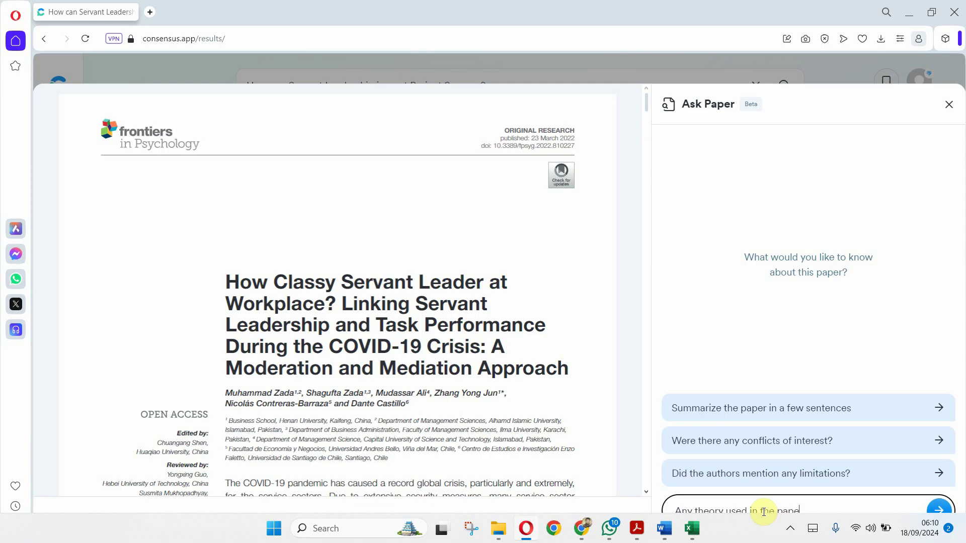
text(r?)
click(939, 508)
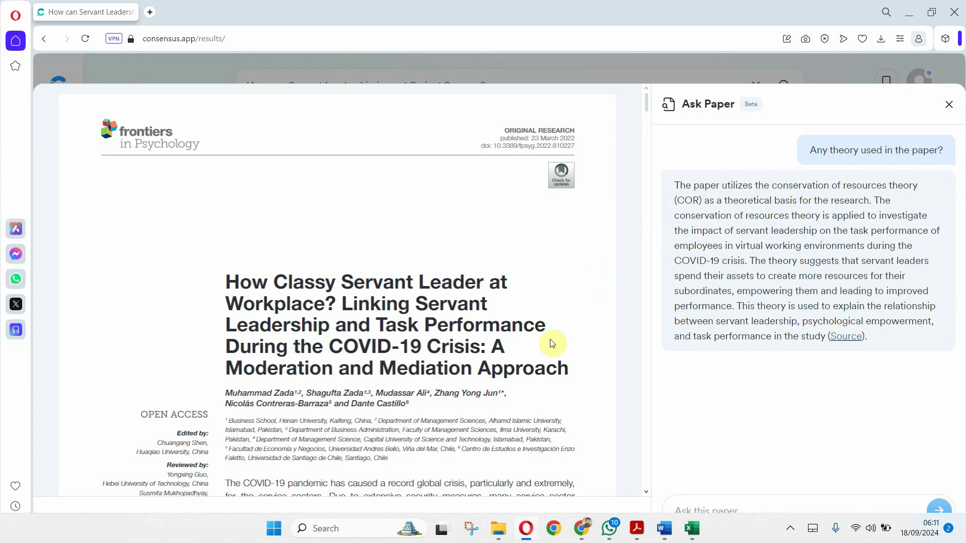
- Read the reply naming conservation of resources theory, then close the paper view
scroll(550, 341, down, 3)
scroll(551, 344, down, 7)
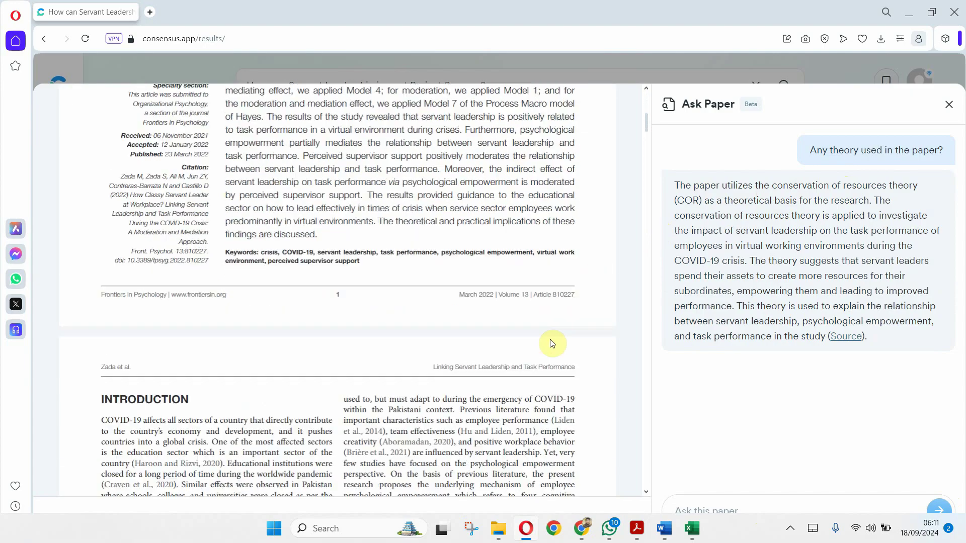
scroll(551, 343, down, 6)
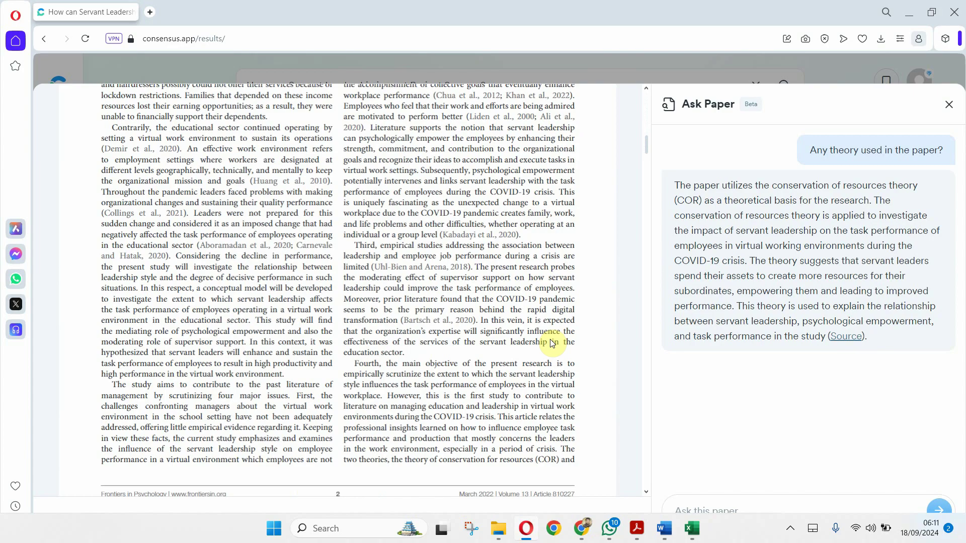
click(949, 104)
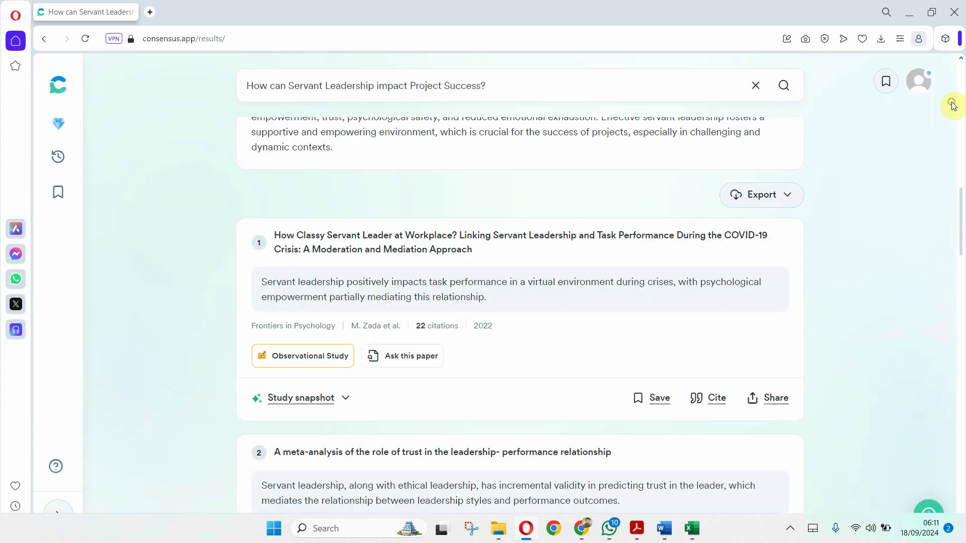
- Expand the study snapshots for papers 2 and 3
scroll(324, 230, up, 6)
scroll(330, 222, down, 8)
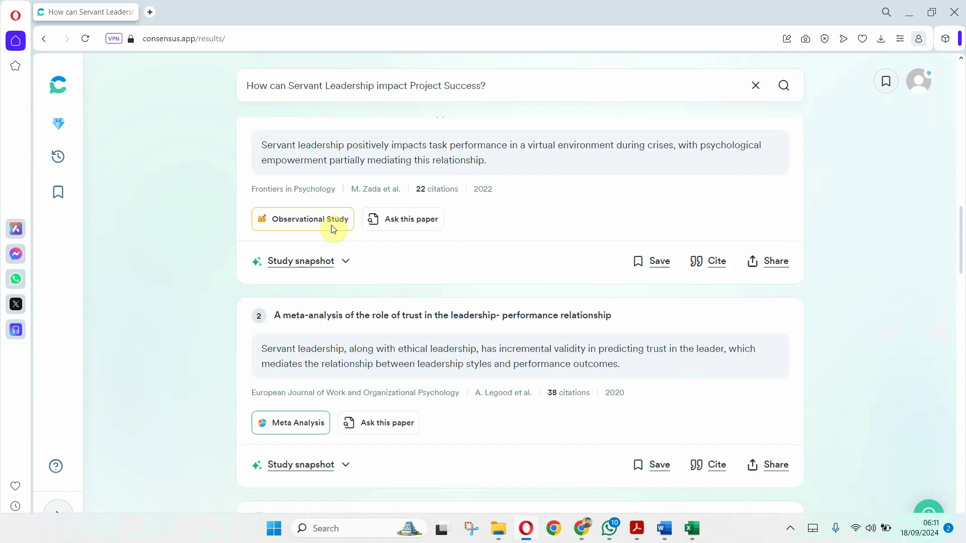
scroll(331, 229, down, 3)
click(315, 297)
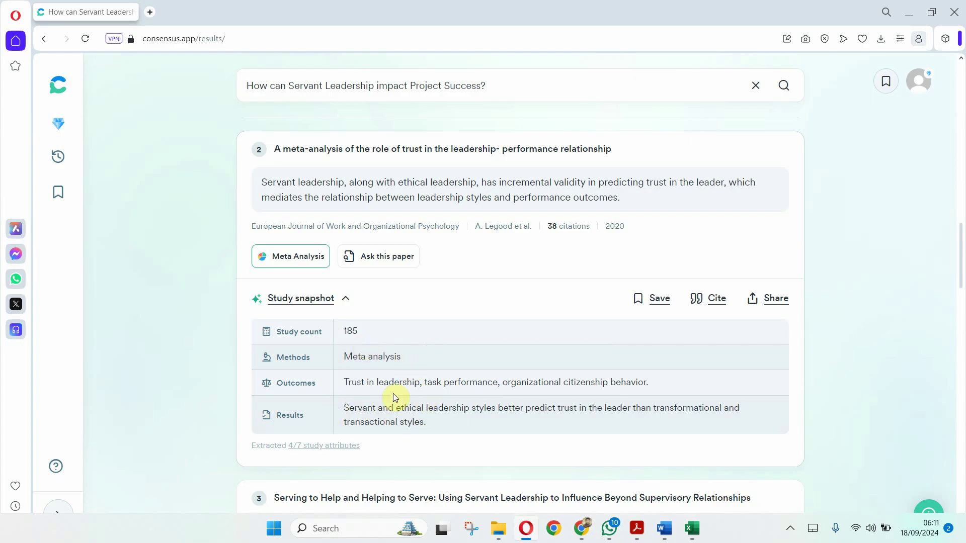
scroll(394, 396, down, 5)
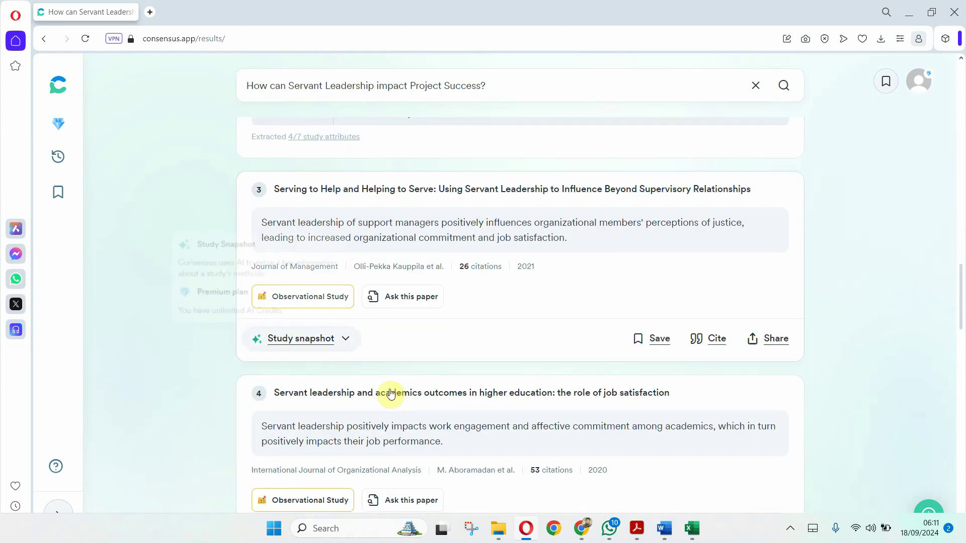
click(317, 339)
- Load more results and scroll back to the top of the list
scroll(538, 370, down, 5)
scroll(539, 374, down, 10)
scroll(539, 374, up, 3)
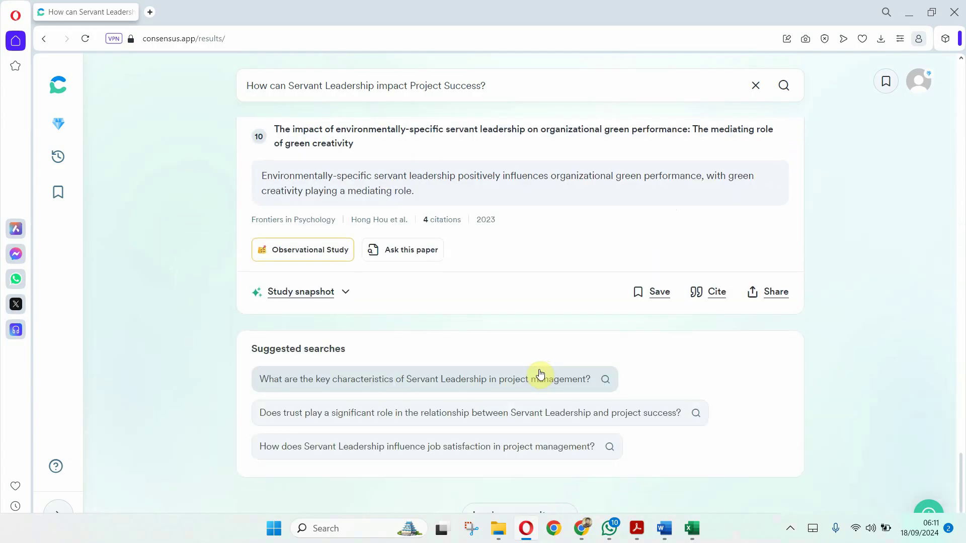
scroll(539, 374, down, 3)
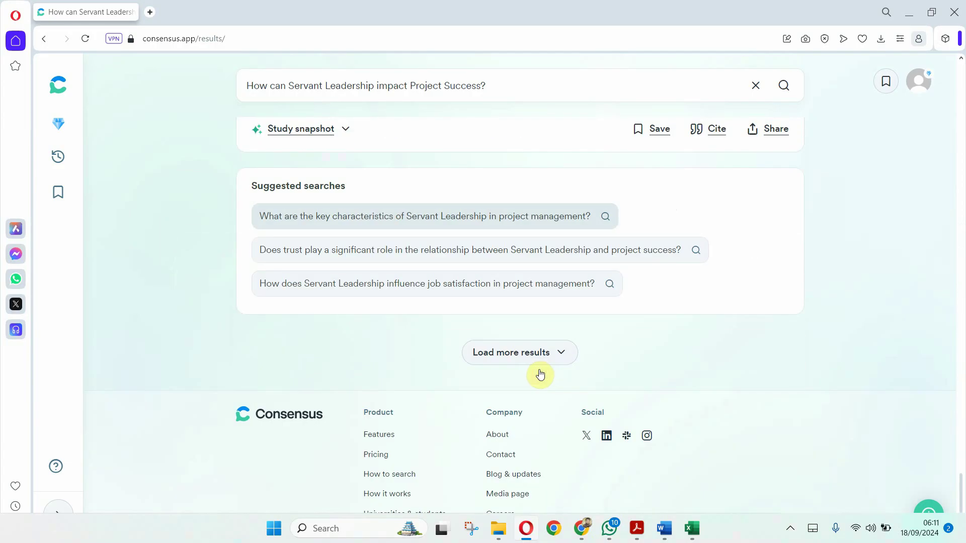
click(504, 359)
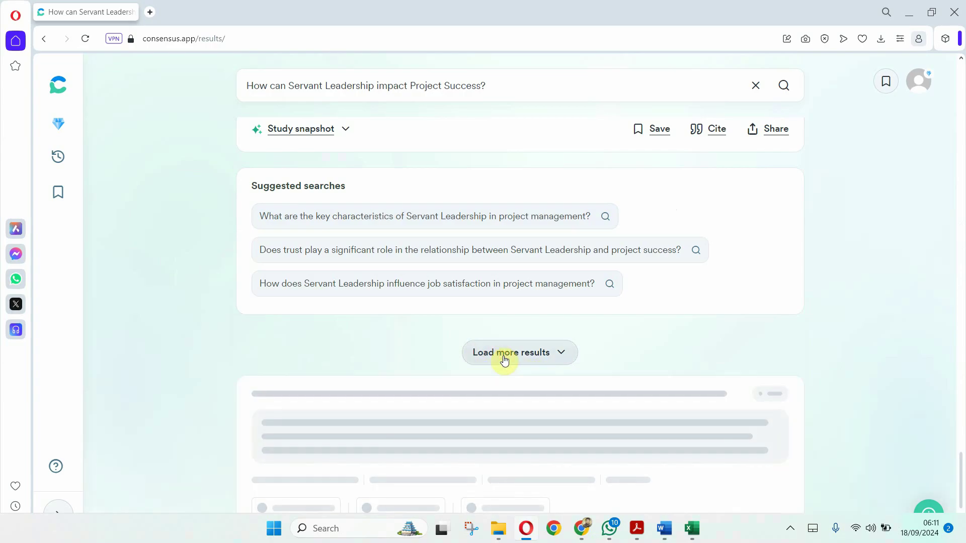
scroll(505, 359, up, 20)
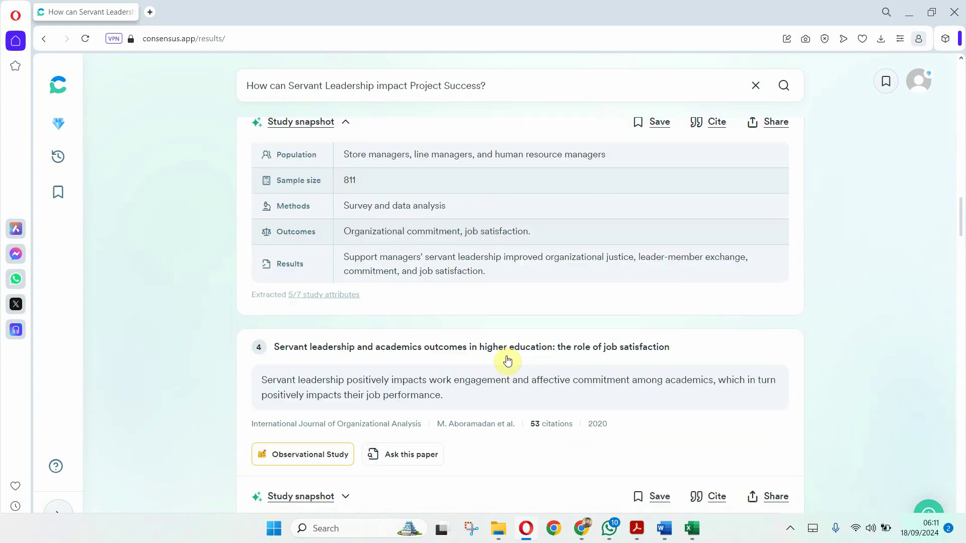
scroll(505, 359, up, 15)
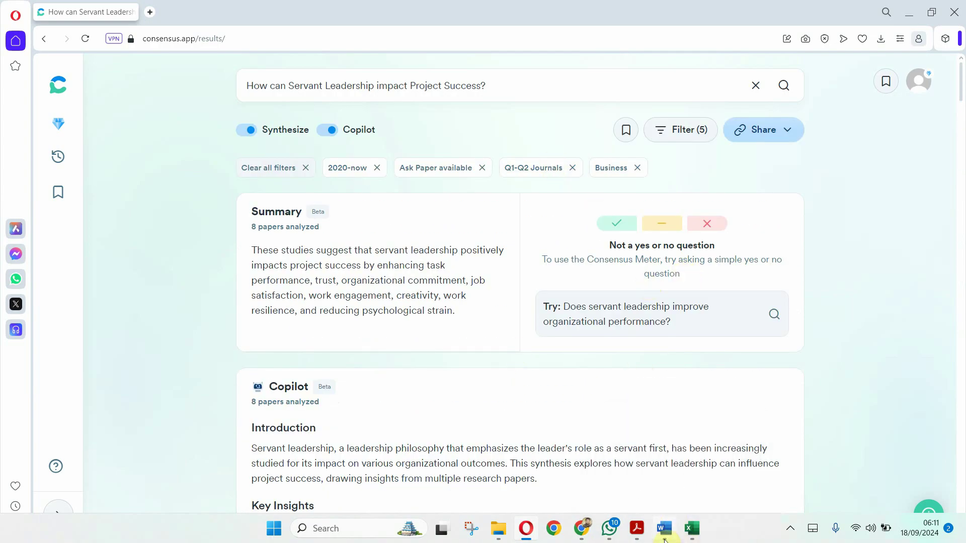
- In Word, select the third question about outcomes not yet assessed with Servant Leadership
mouse_move(664, 527)
click(700, 460)
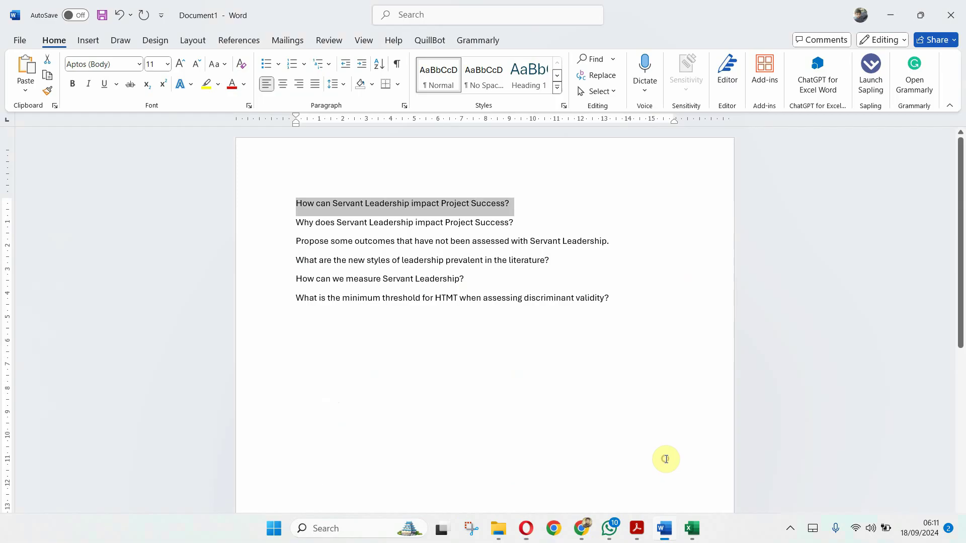
click(386, 227)
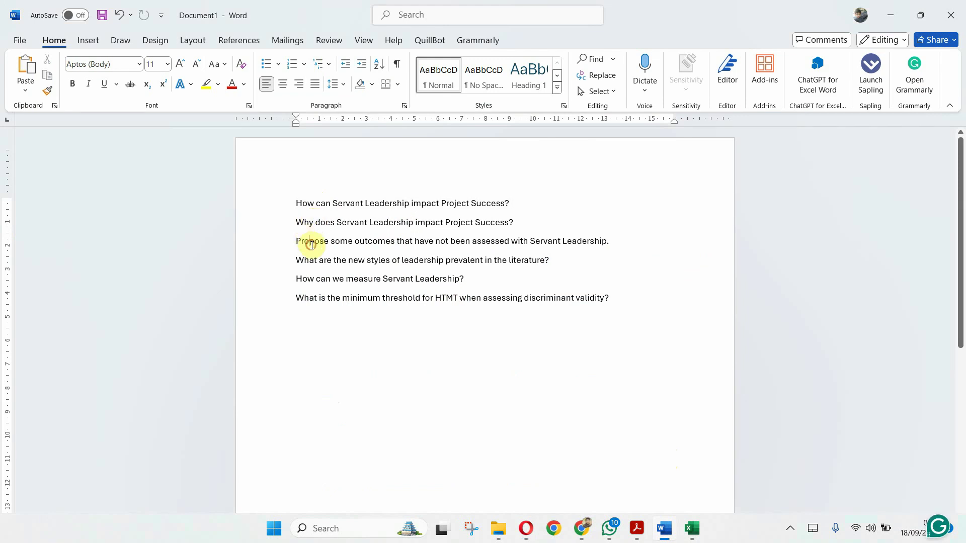
triple_click(312, 245)
key(ctrl+c)
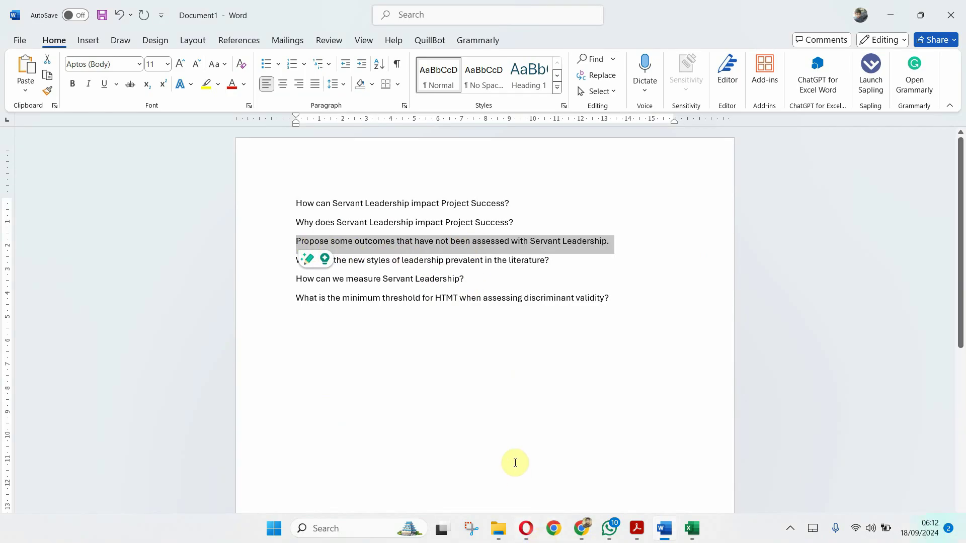
- Replace the Consensus search with the copied outcomes-not-assessed question and run it
click(539, 483)
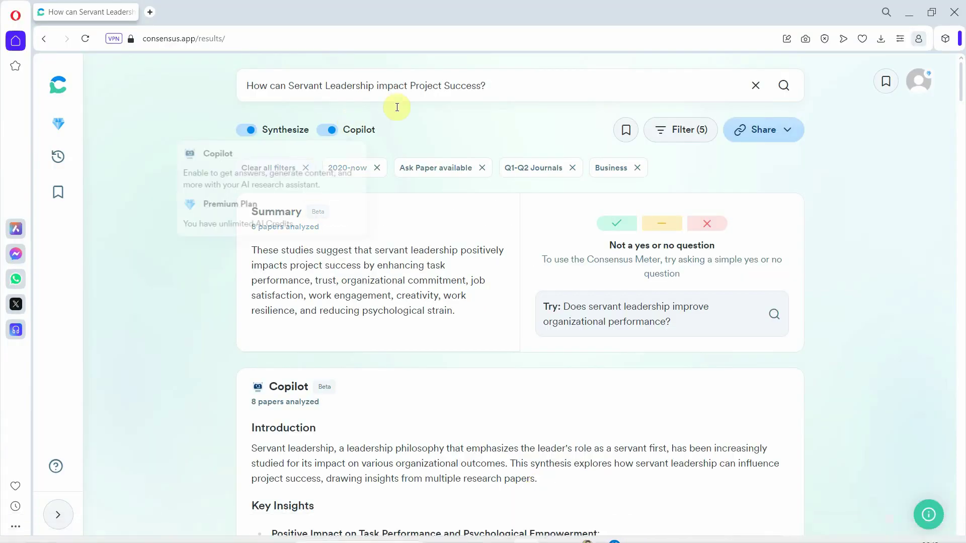
click(531, 84)
key(ctrl+a)
key(ctrl+v)
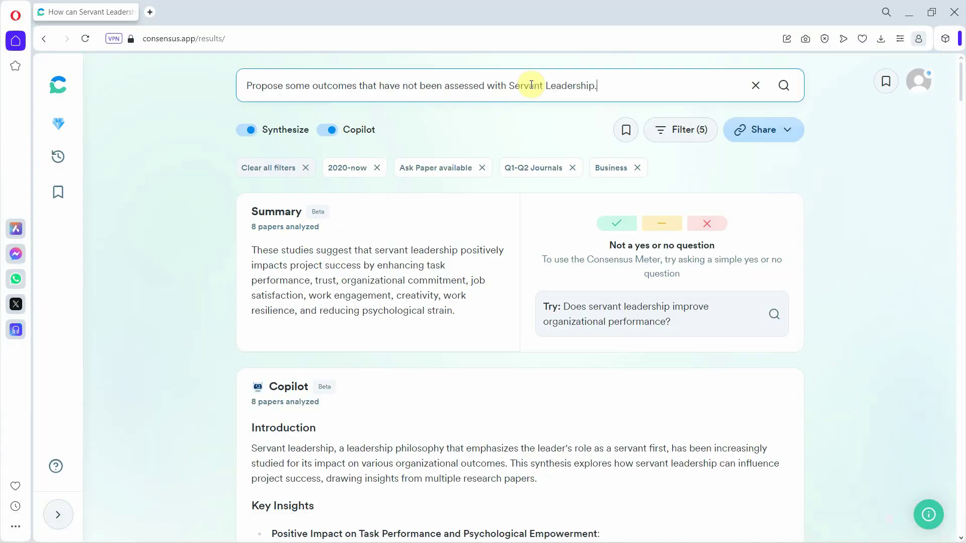
key(Return)
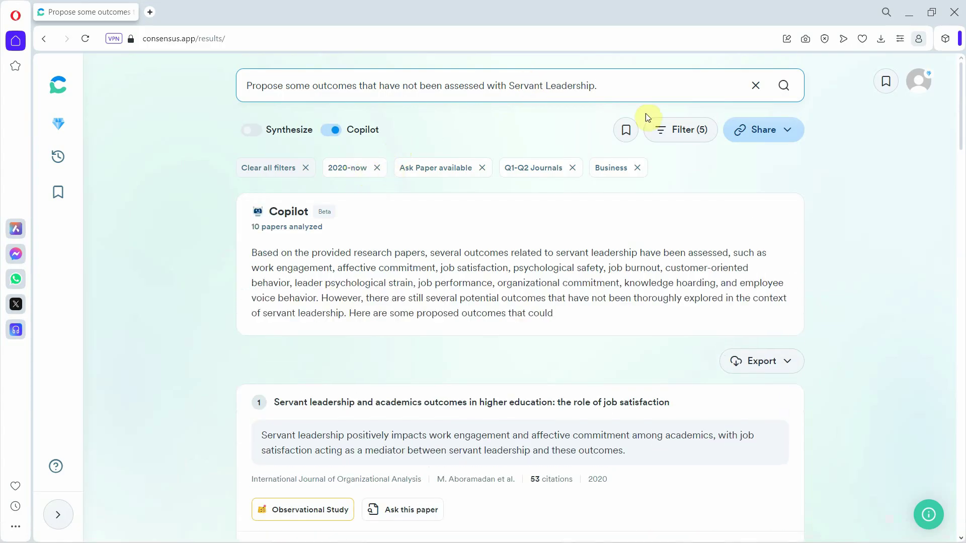
- Filter to papers published since 2022 and review the ten proposed unexplored outcomes
click(682, 129)
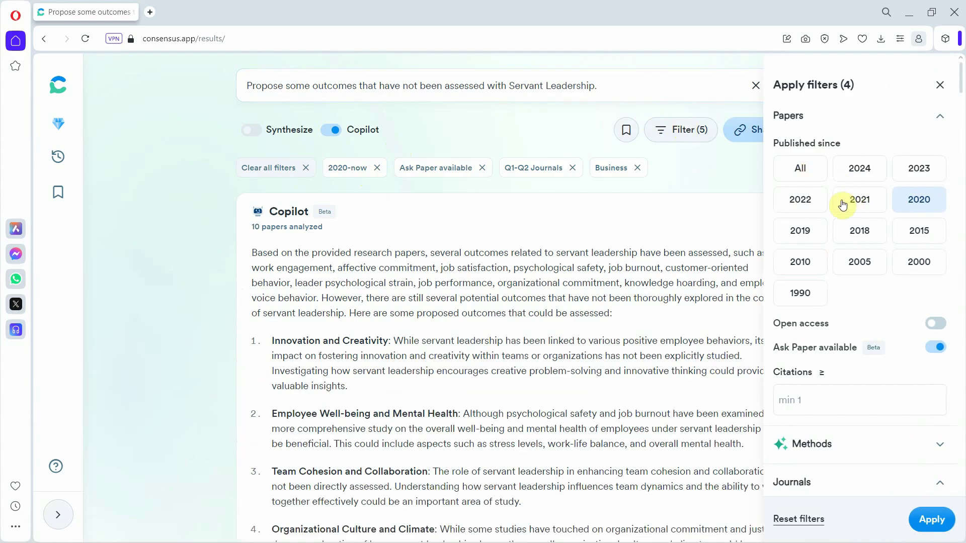
click(810, 201)
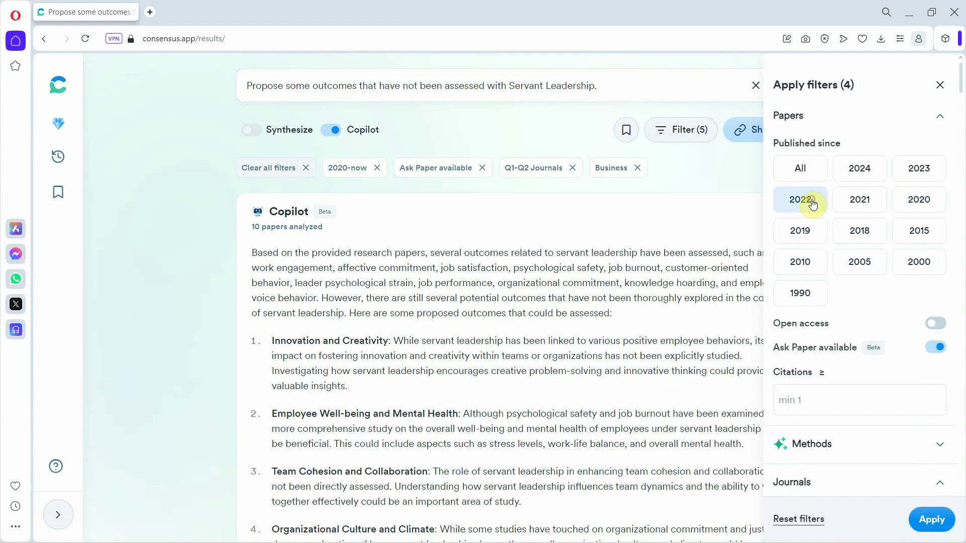
click(930, 521)
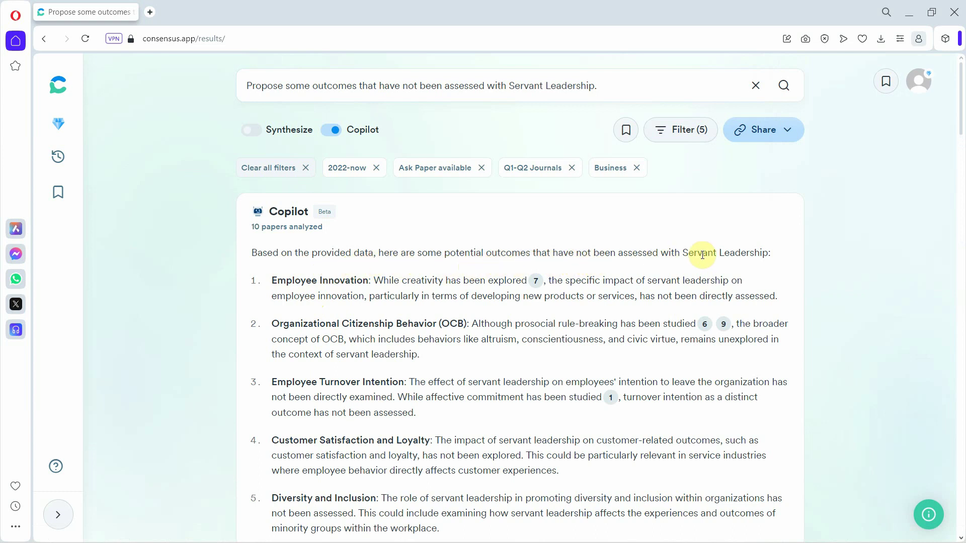
scroll(703, 254, down, 4)
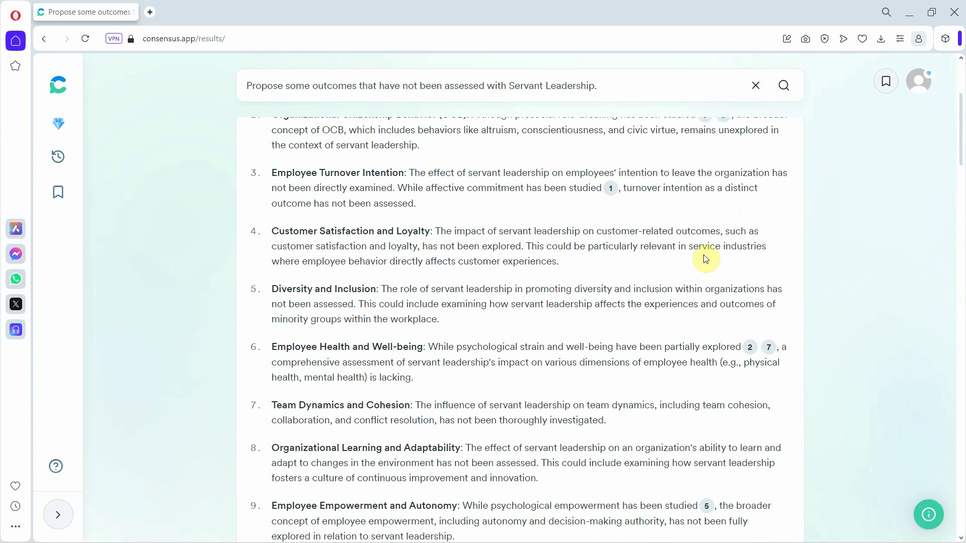
scroll(364, 352, down, 2)
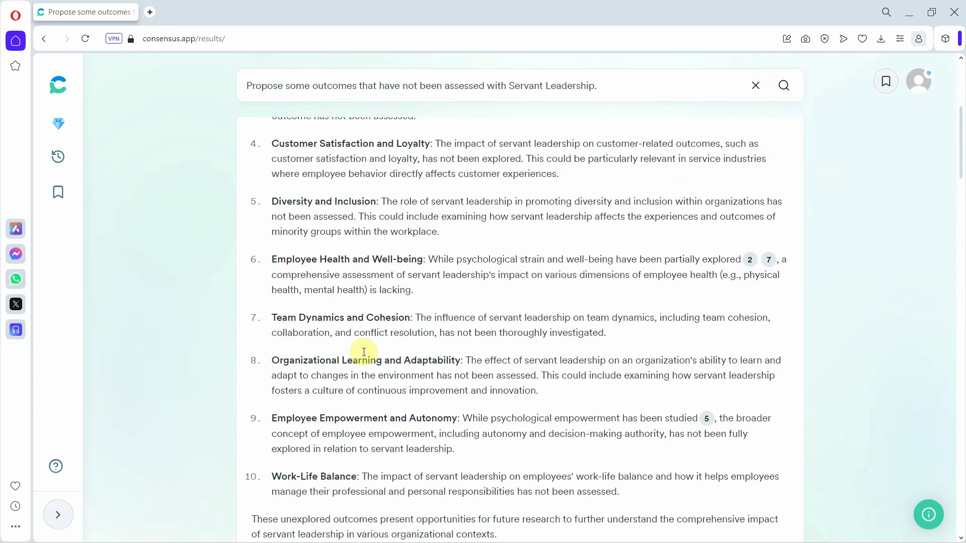
scroll(362, 352, down, 4)
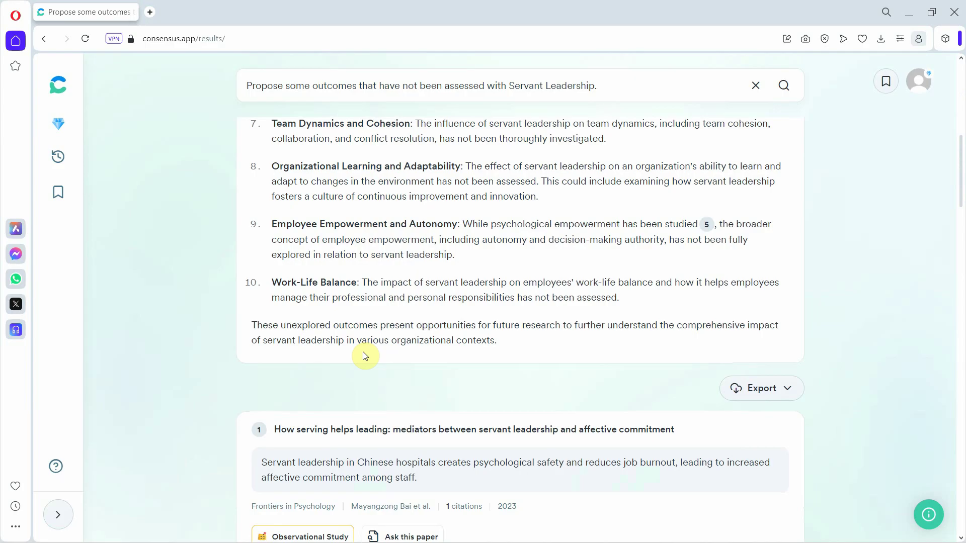
- Copy the fourth Word question and search it in Consensus: new leadership styles in the literature
key(alt+Tab)
click(391, 262)
triple_click(404, 264)
key(ctrl+c)
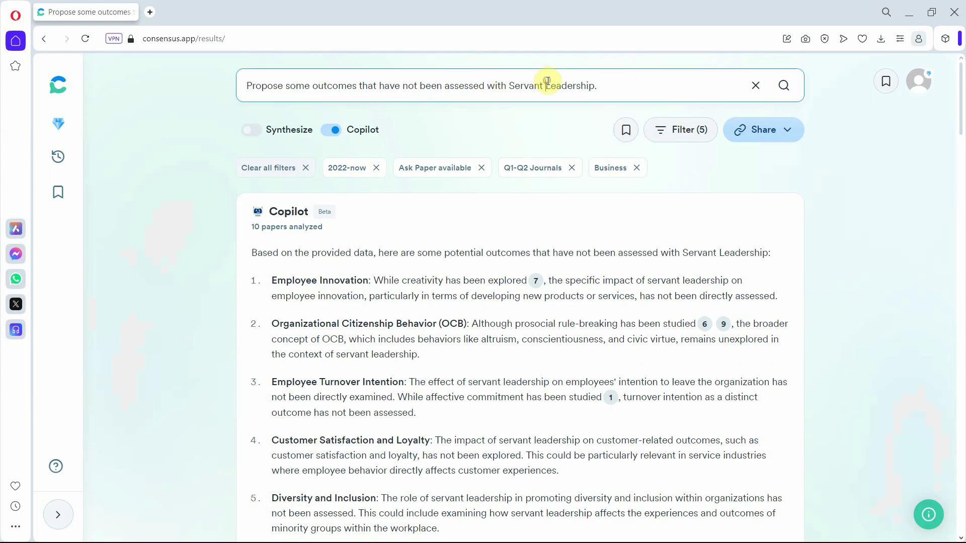
triple_click(548, 81)
key(ctrl+v)
key(Return)
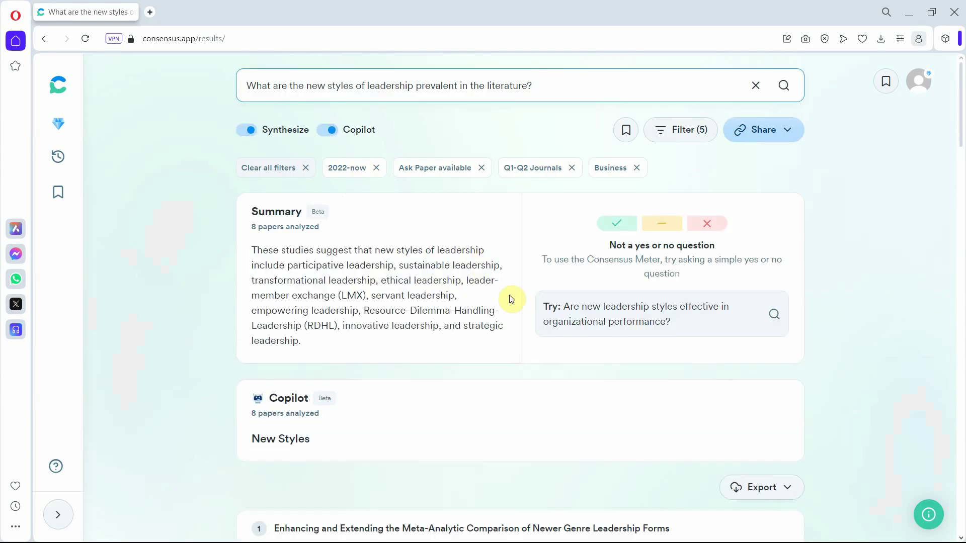
- Review the 8-paper Summary naming participative, sustainable and servant leadership
scroll(532, 314, down, 4)
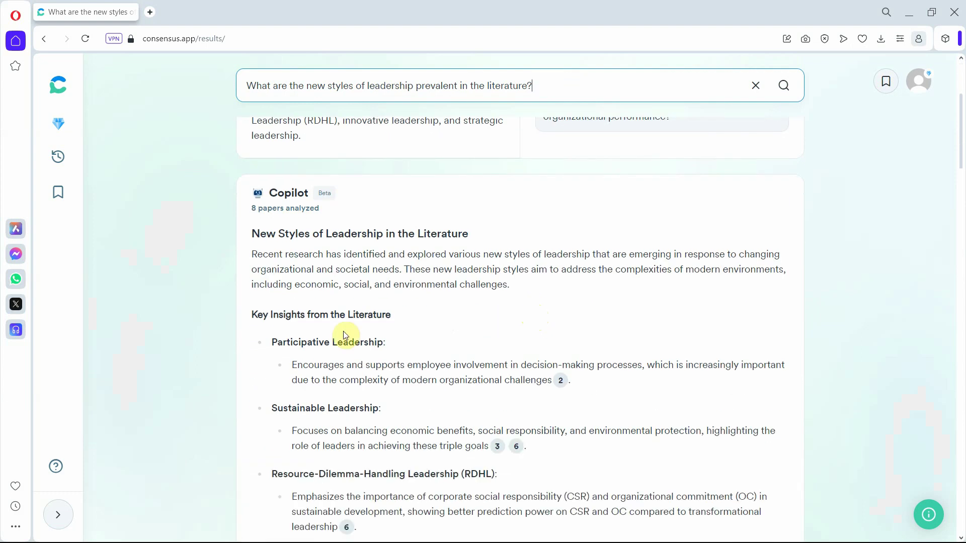
scroll(375, 424, down, 2)
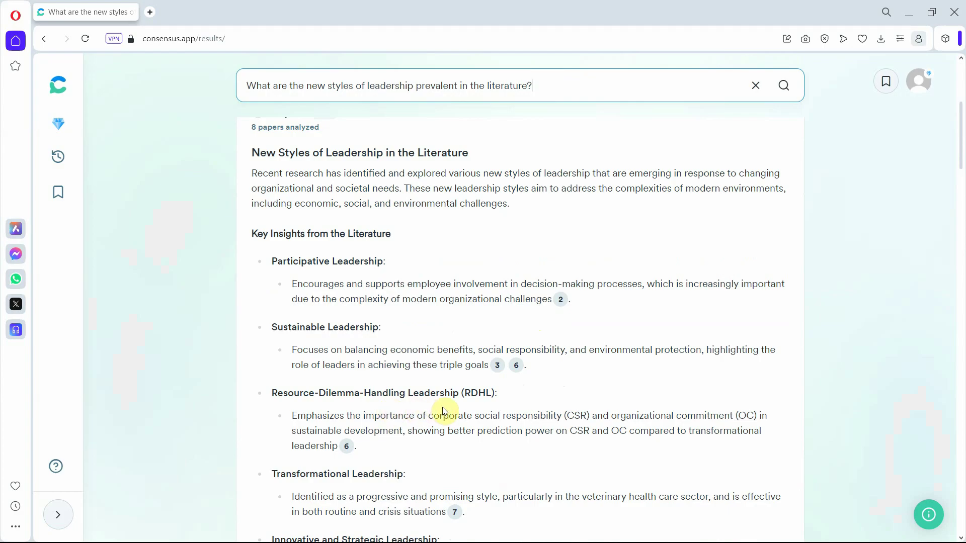
scroll(443, 410, down, 3)
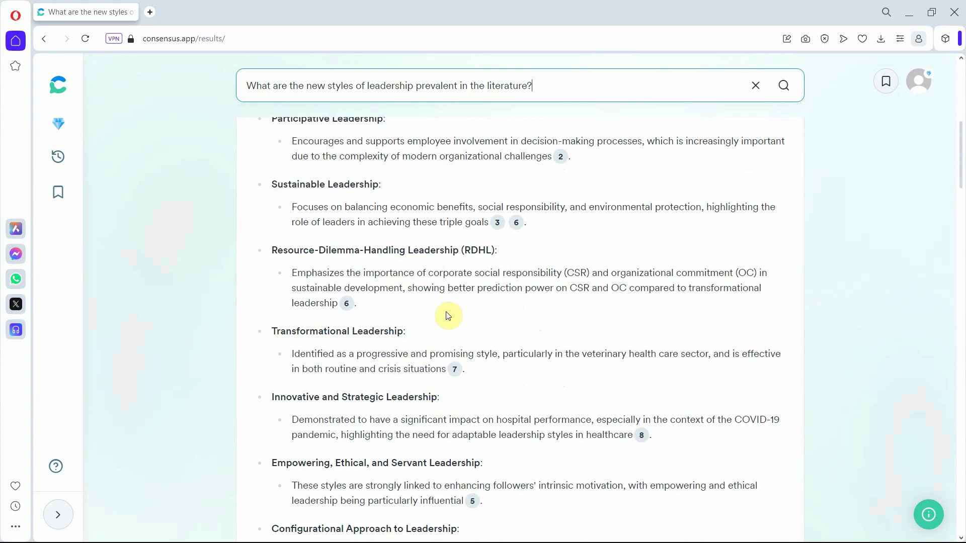
scroll(459, 317, down, 2)
scroll(407, 332, down, 2)
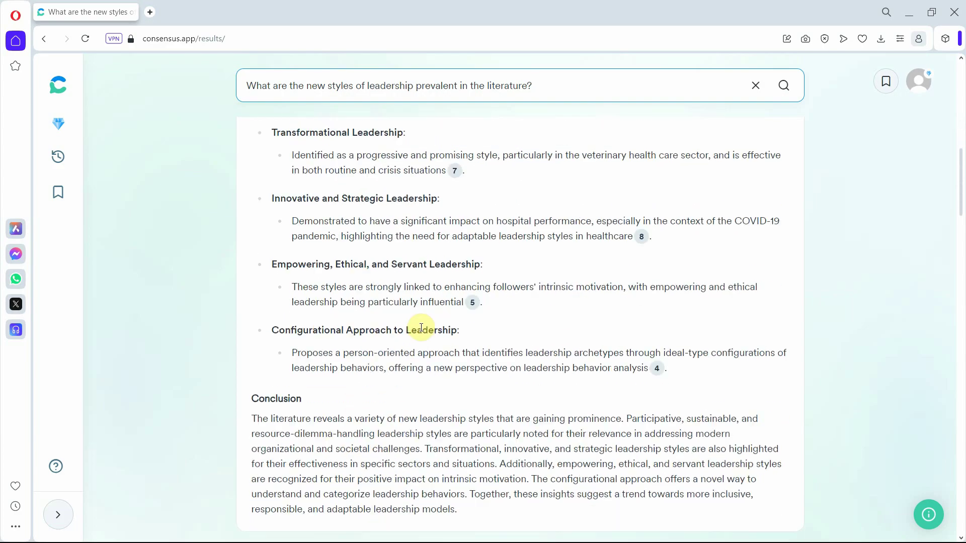
scroll(421, 328, down, 10)
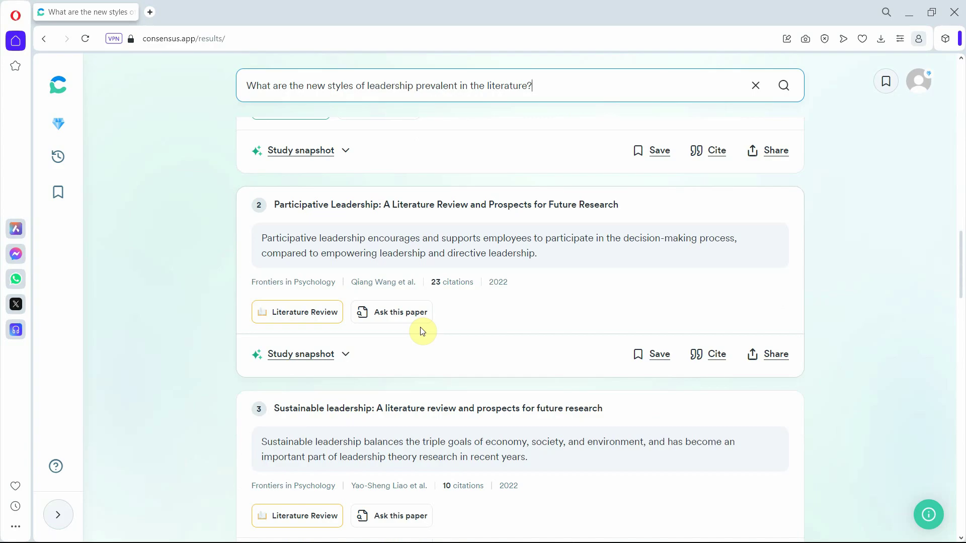
scroll(422, 328, up, 15)
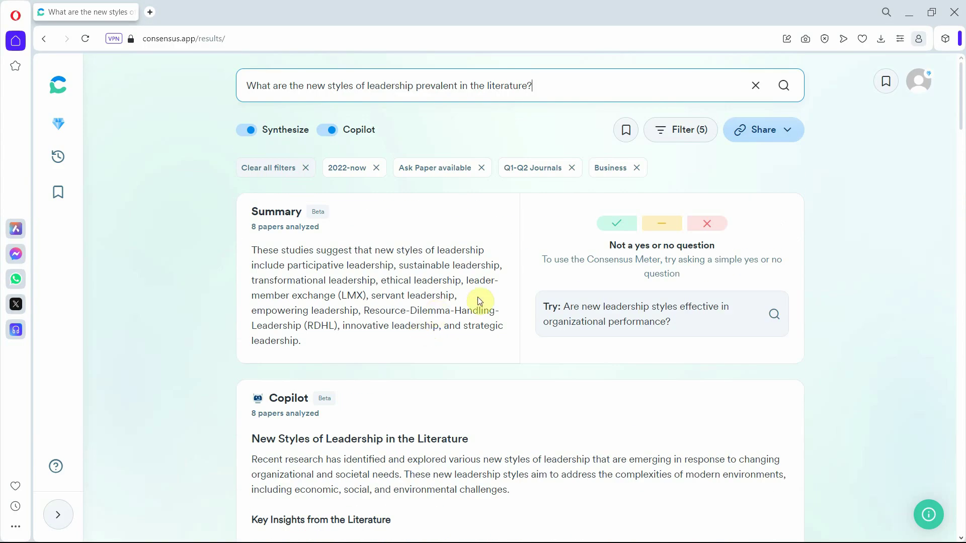
- Look over the leadership-styles results, and open and dismiss the Share options without sharing
scroll(433, 360, down, 10)
scroll(430, 372, down, 5)
mouse_move(322, 302)
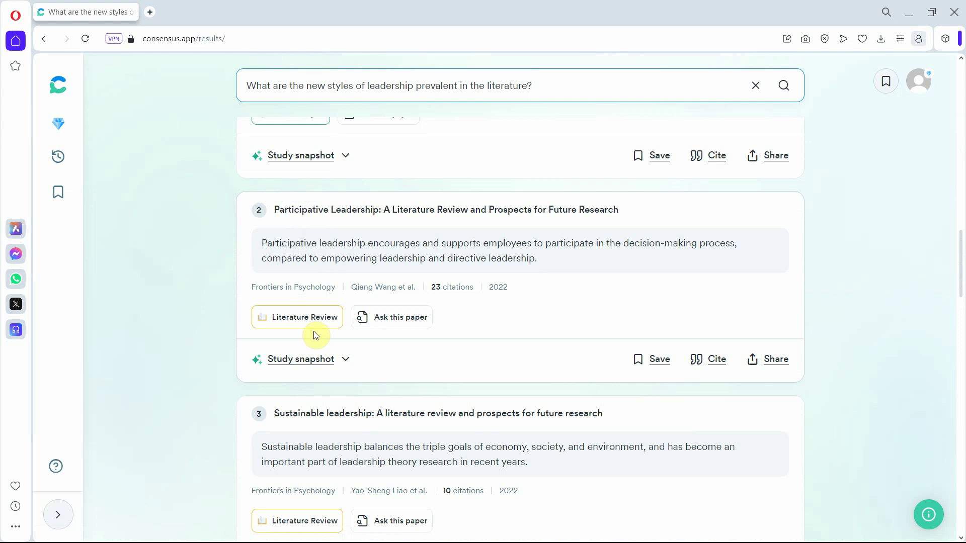
scroll(647, 246, up, 15)
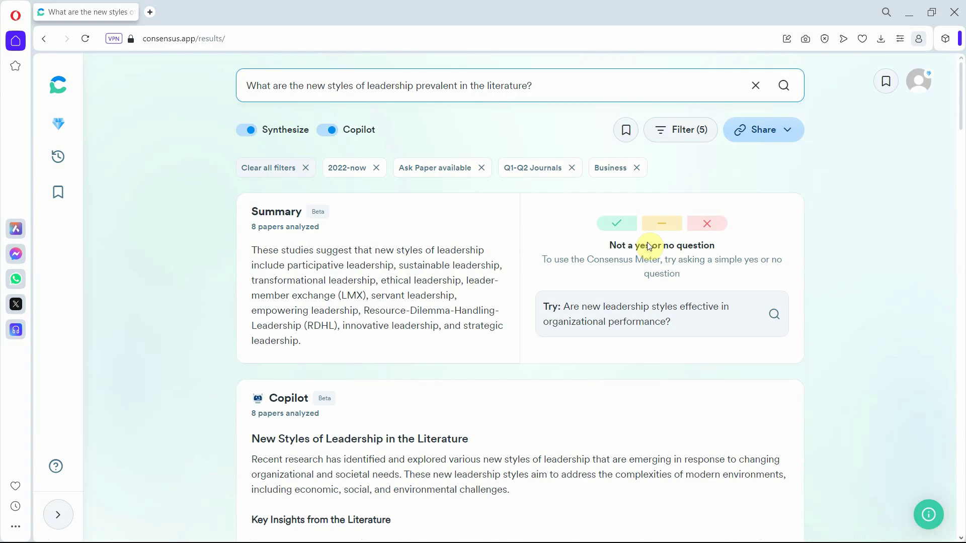
click(784, 132)
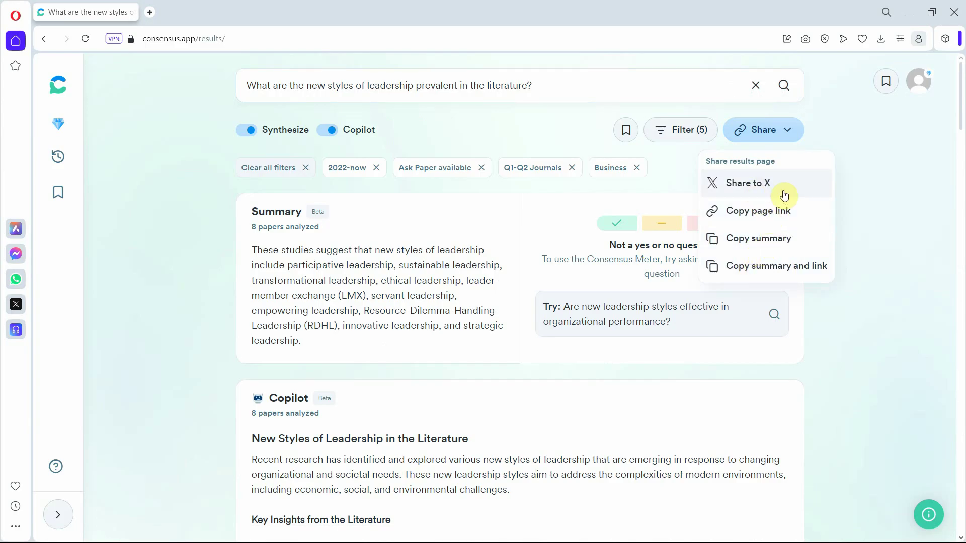
click(883, 232)
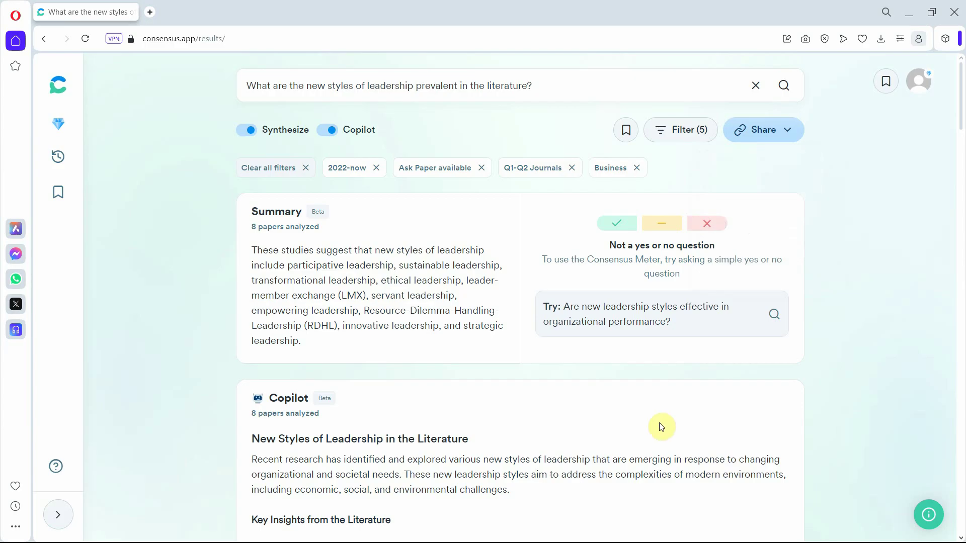
- Copy 'How can we measure Servant Leadership?' from Word and run it as the Consensus search
key(alt+Tab)
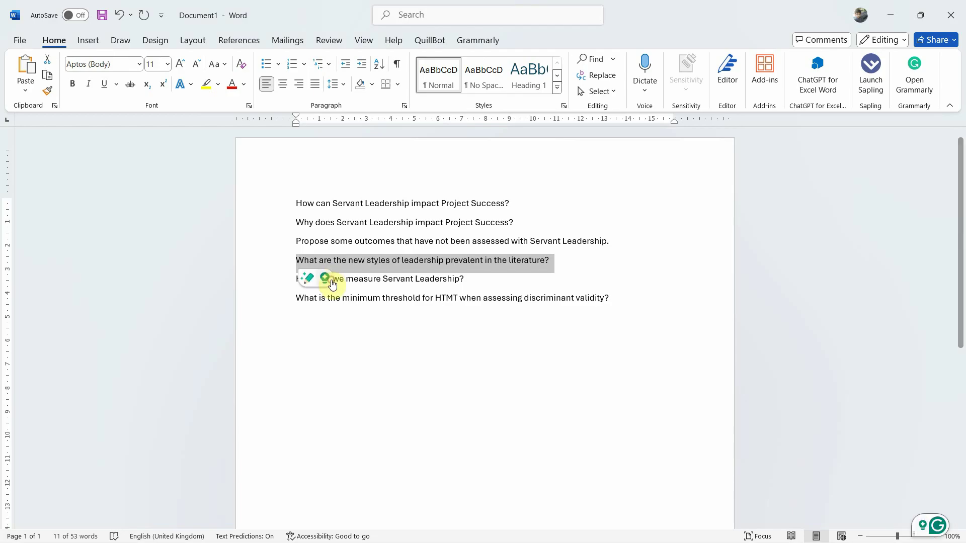
click(365, 284)
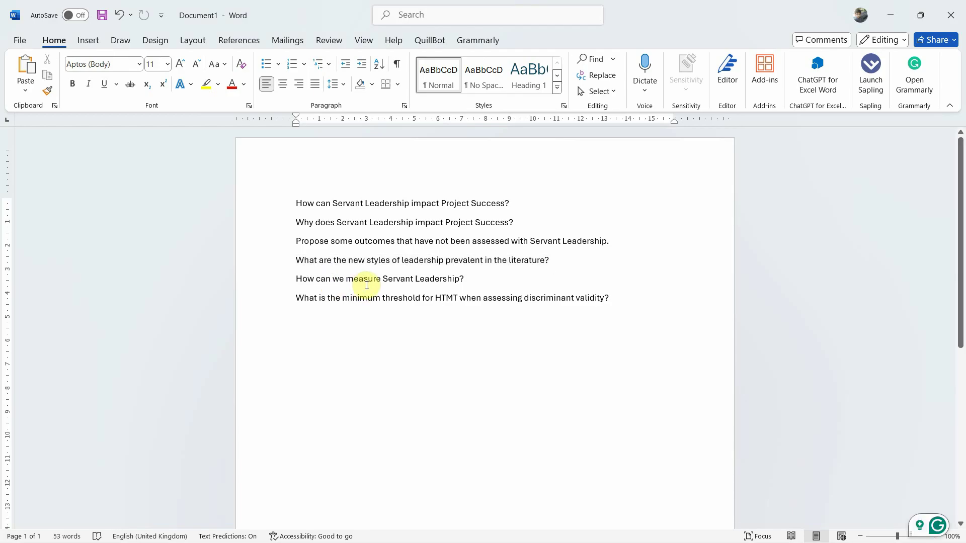
triple_click(367, 286)
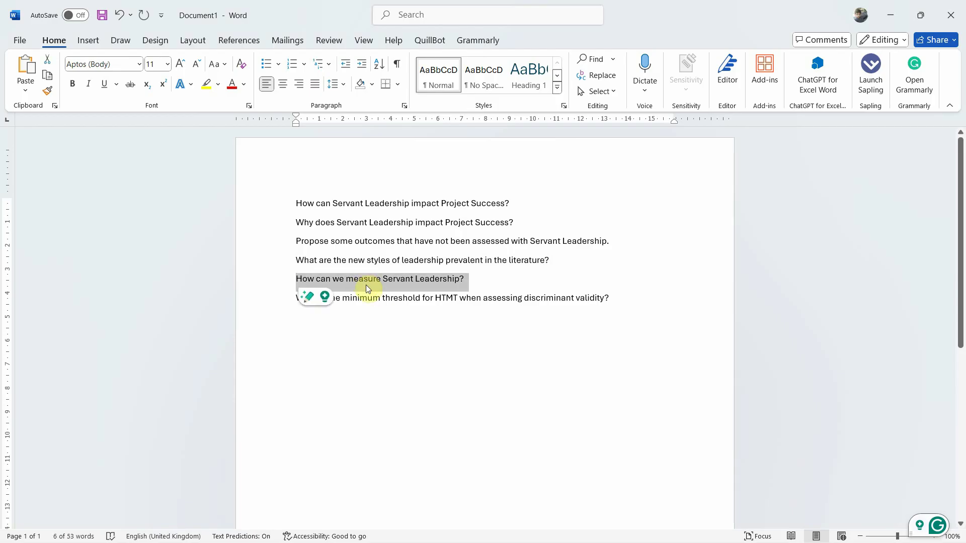
key(alt+Tab)
click(547, 81)
key(ctrl+a)
key(ctrl+v)
key(Return)
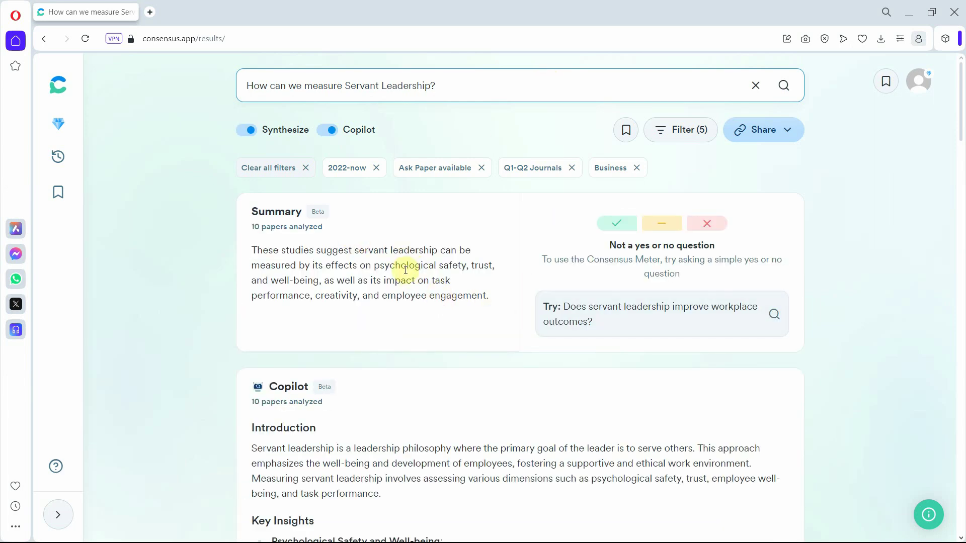
- Review the 10-paper Summary on psychological safety, trust, well-being, performance, creativity and engagement
scroll(410, 275, down, 12)
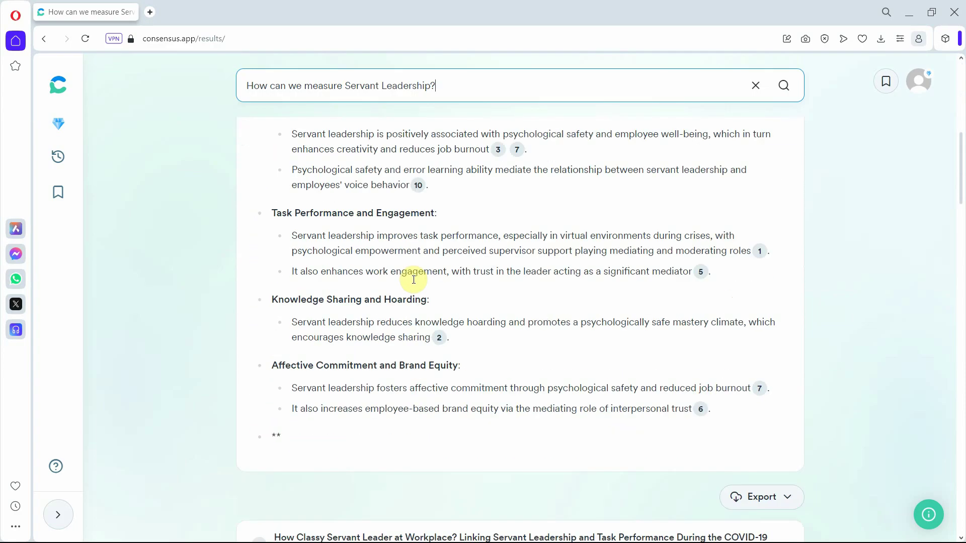
scroll(411, 280, down, 3)
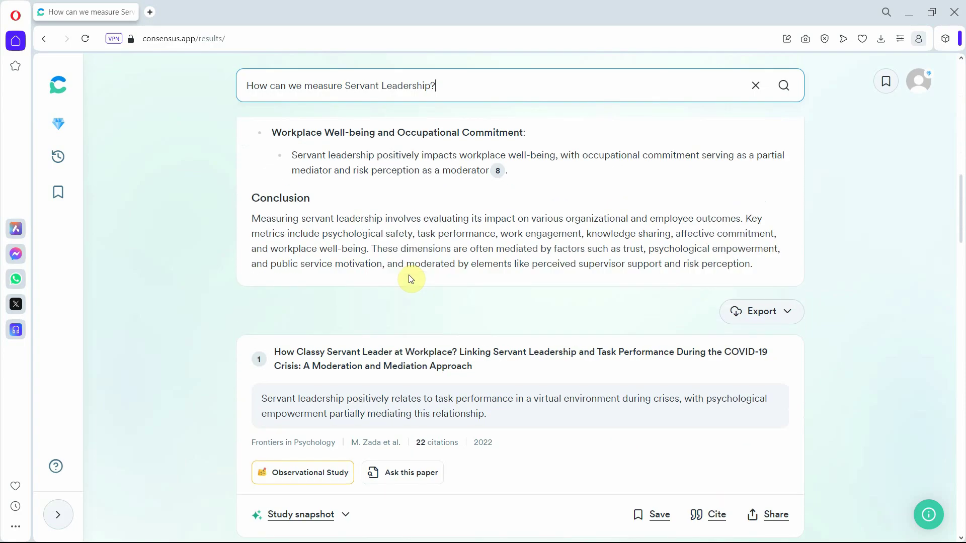
scroll(411, 280, down, 4)
scroll(411, 280, down, 1)
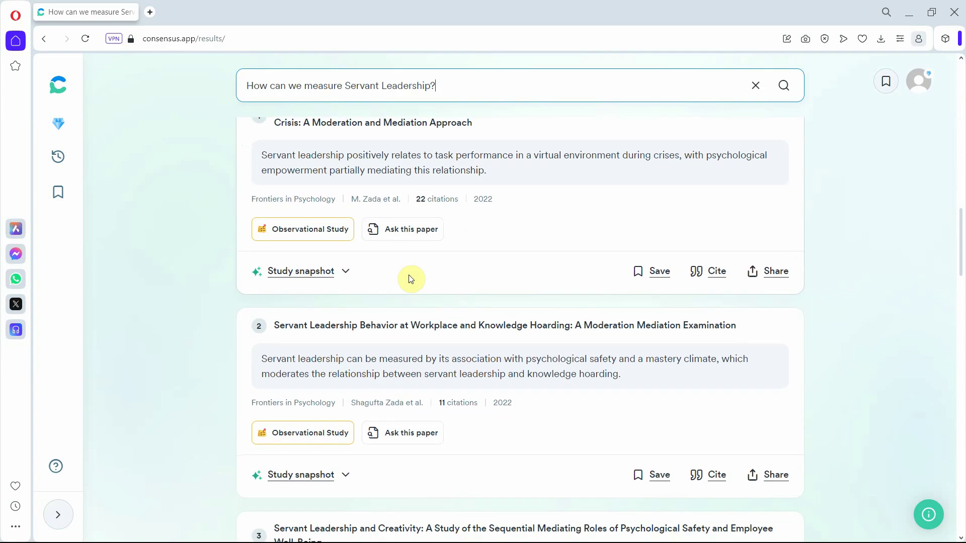
scroll(411, 280, down, 6)
scroll(410, 279, up, 13)
scroll(410, 279, up, 10)
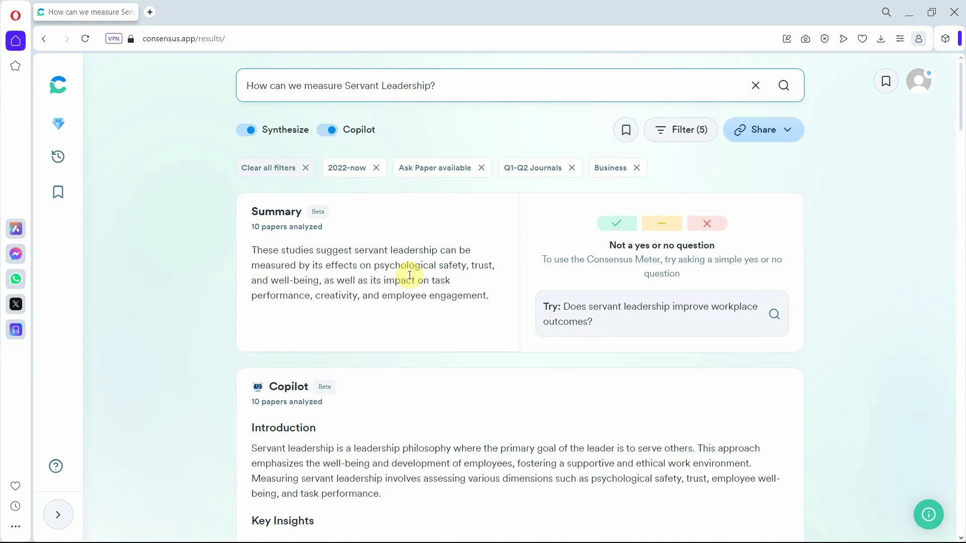
- Remove the 2022-now filter and review the answer citing SLS-J and cross-cultural SLS validation
click(377, 168)
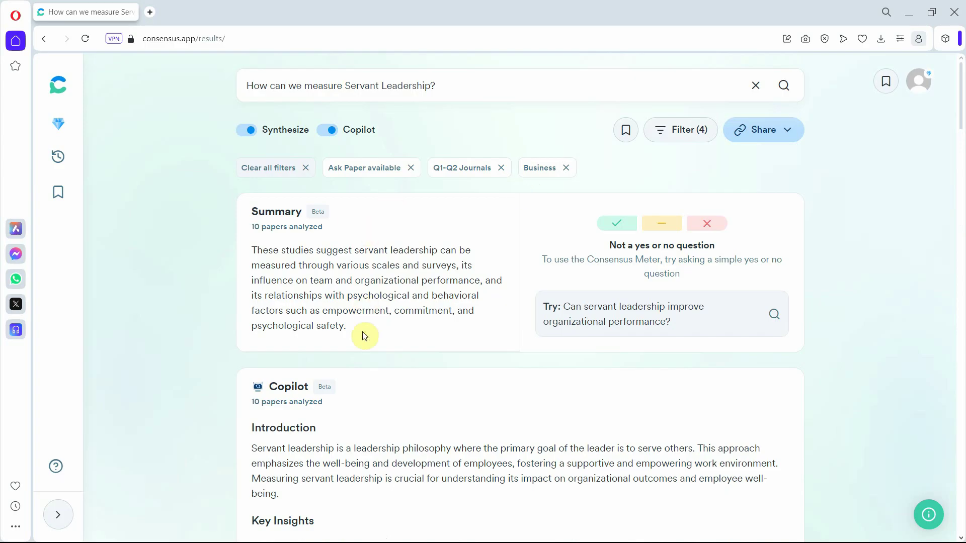
scroll(365, 336, down, 5)
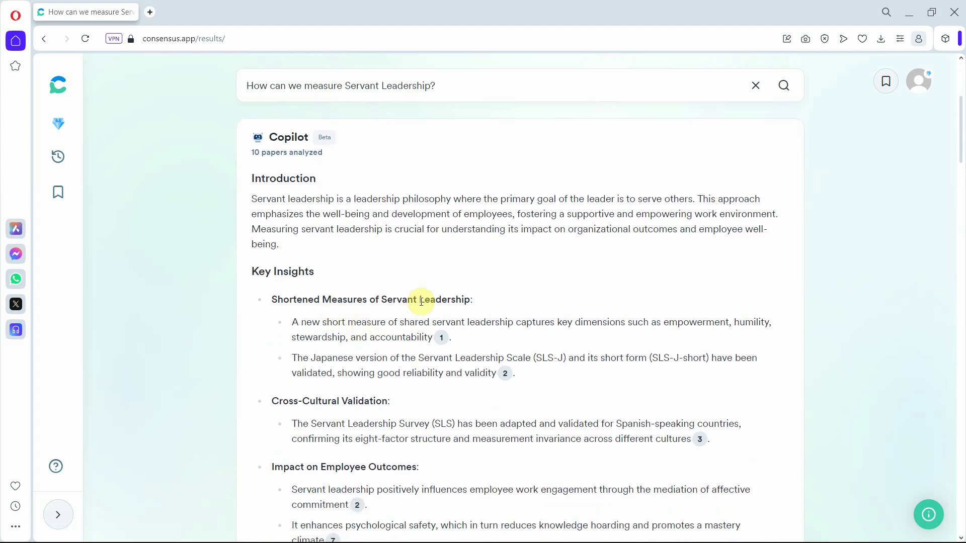
mouse_move(443, 337)
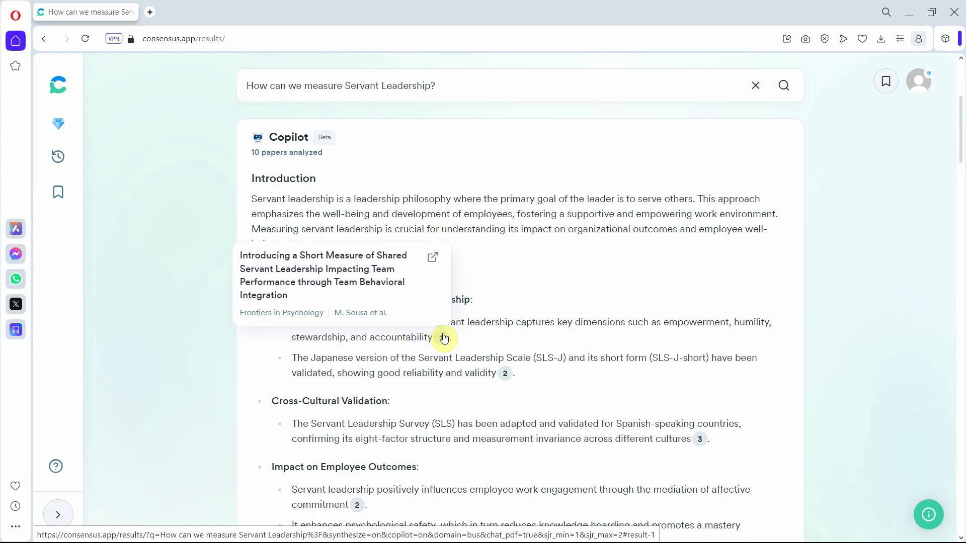
mouse_move(503, 375)
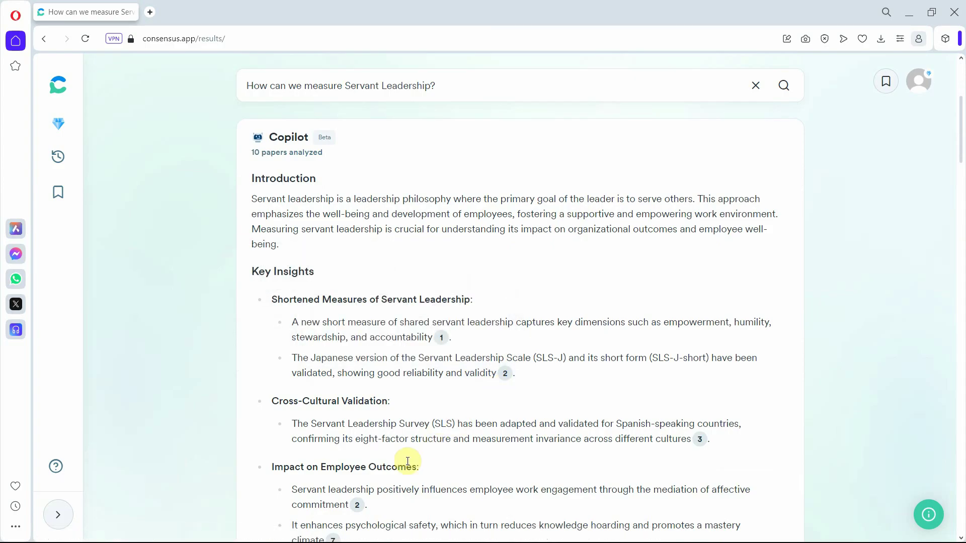
scroll(408, 464, down, 5)
scroll(411, 466, down, 10)
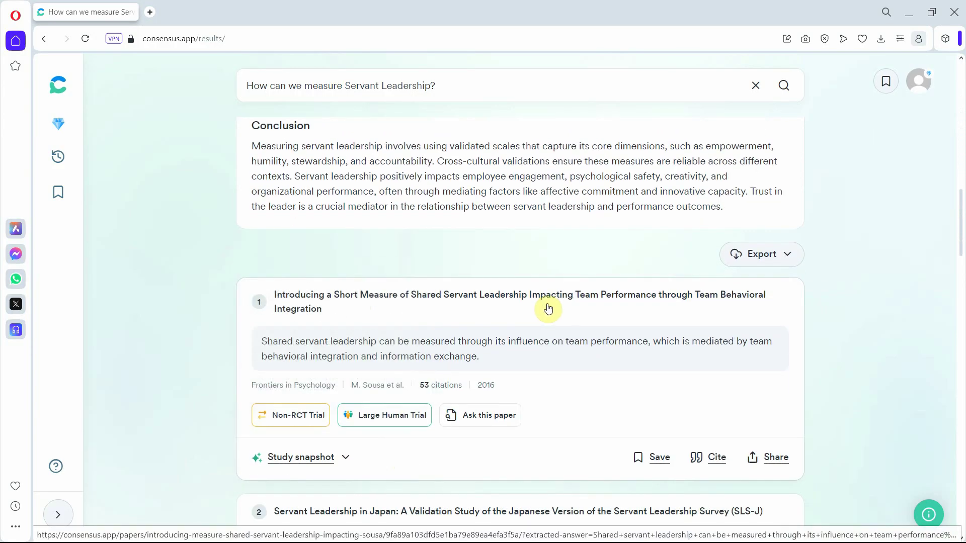
scroll(567, 300, down, 4)
scroll(407, 340, down, 15)
scroll(406, 341, up, 20)
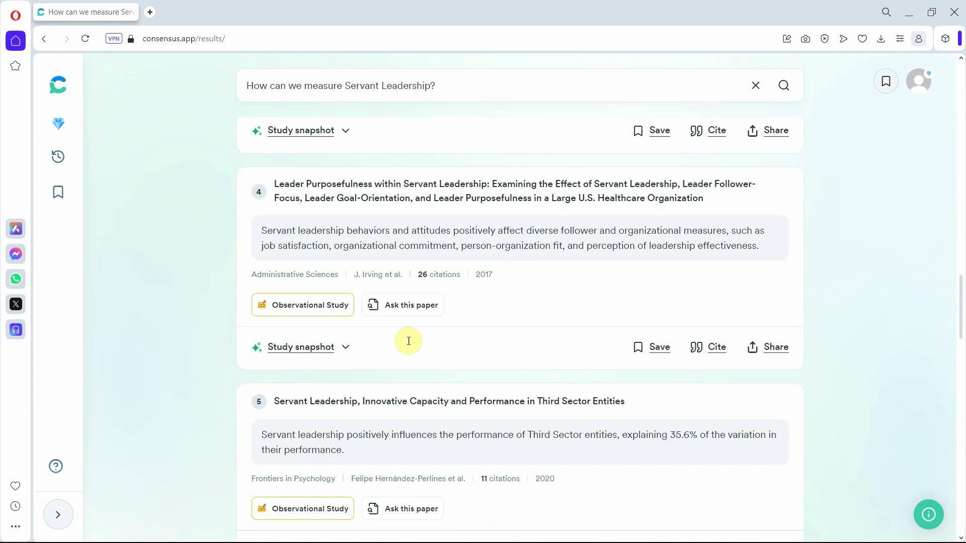
- Reword the query to start 'What questionnaires are available to' instead of 'How can we' and rerun it
click(297, 84)
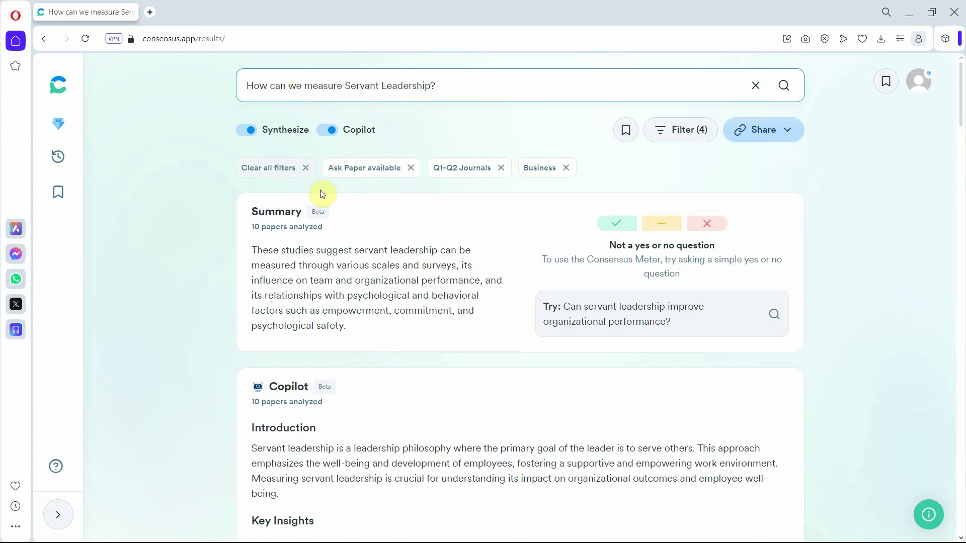
text(What question)
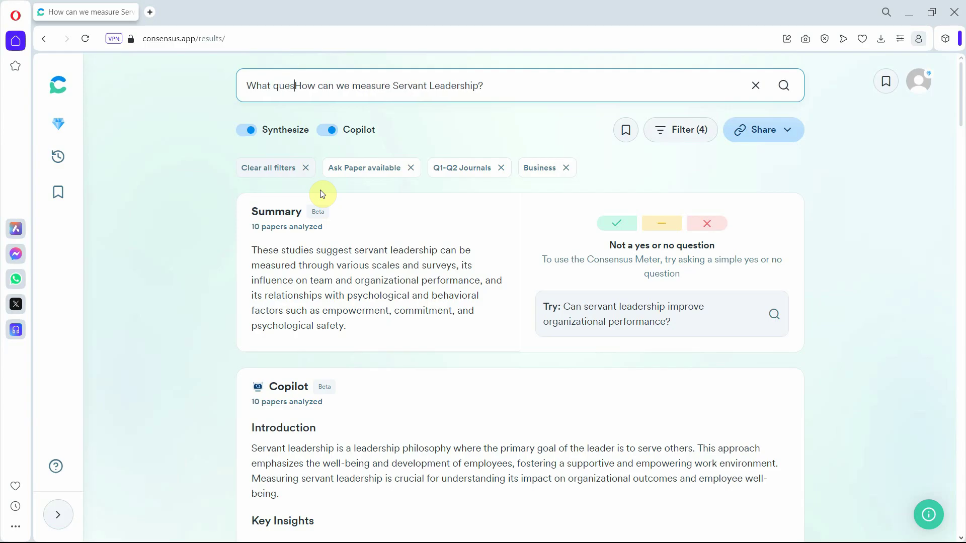
text(naires are )
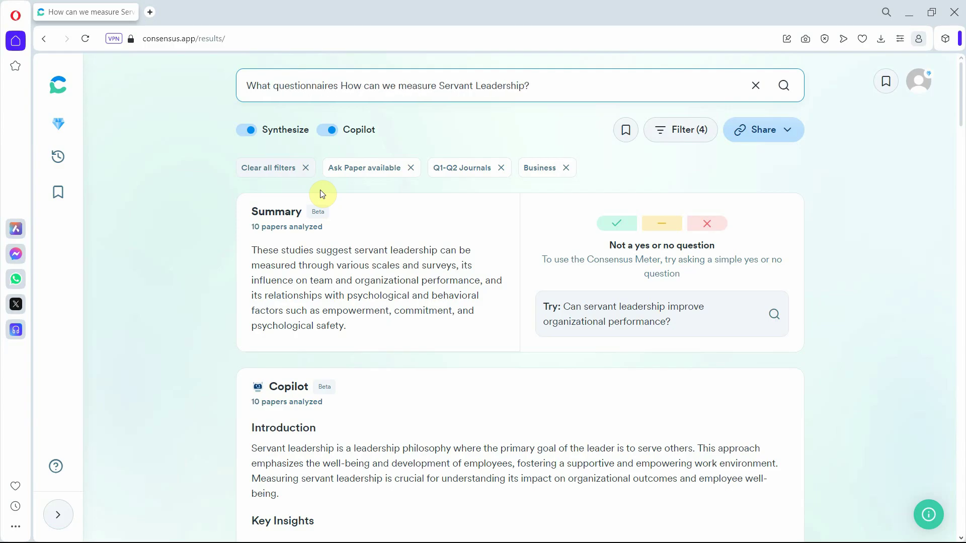
text(available to)
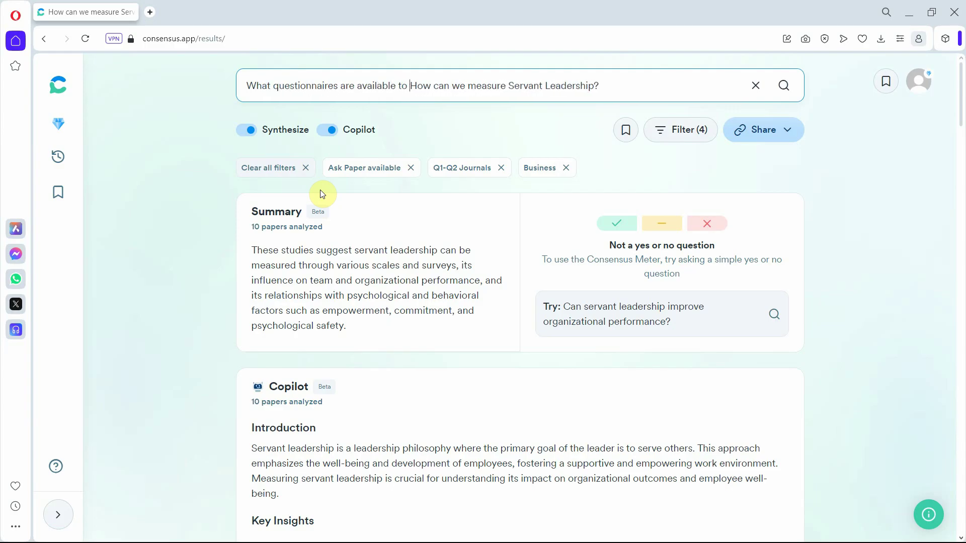
key(shift+Right)
key(shift+Right)
key(shift+Right)
key(shift+Right)
key(shift+Right)
key(shift+Right)
key(shift+Right)
key(shift+Right)
key(shift+Right)
key(shift+Right)
key(shift+Right)
key(shift+Right)
key(shift+Right)
key(shift+Right)
key(shift+Right)
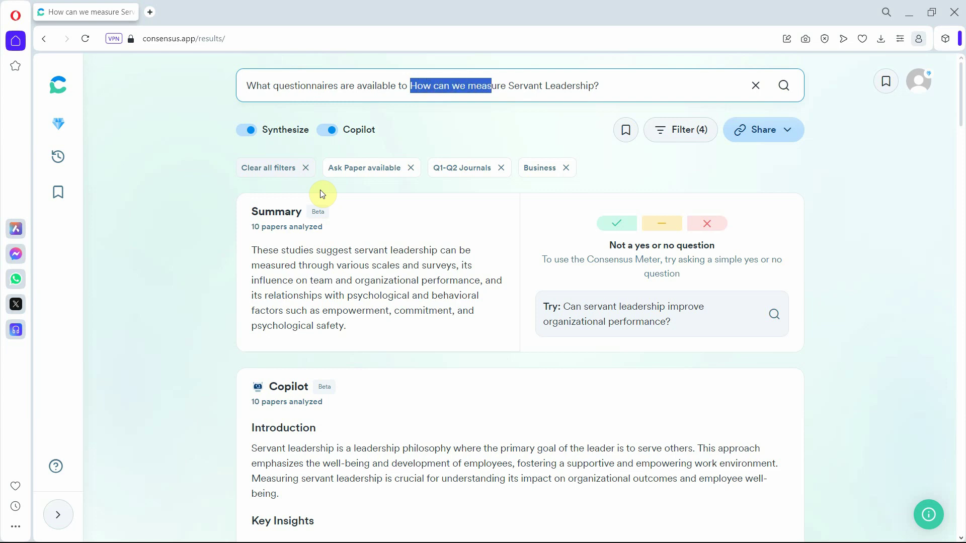
key(shift+Left)
key(BackSpace)
key(Return)
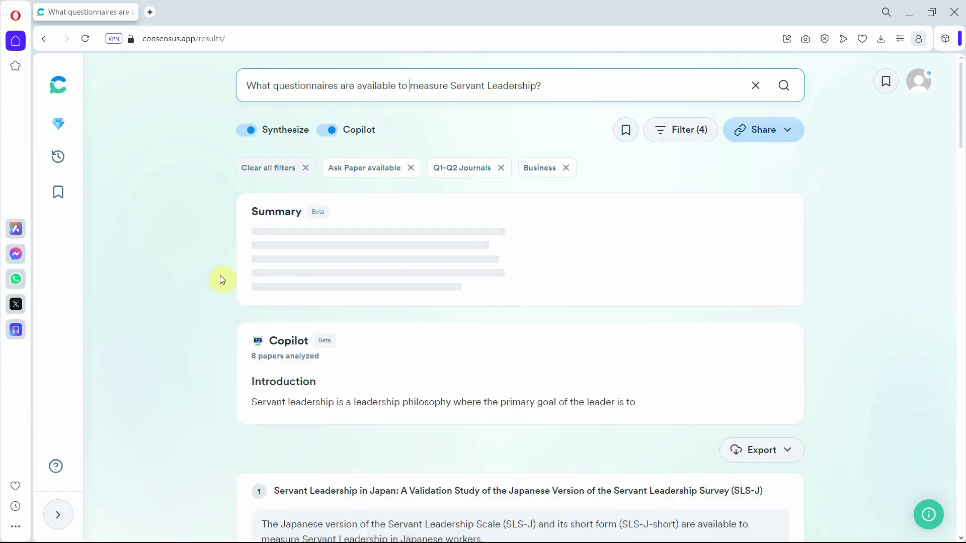
- Review the questionnaires Summary naming SLS, SLS-J and its short form, ELW-D and the Purpose in Leadership Inventory
scroll(220, 278, down, 4)
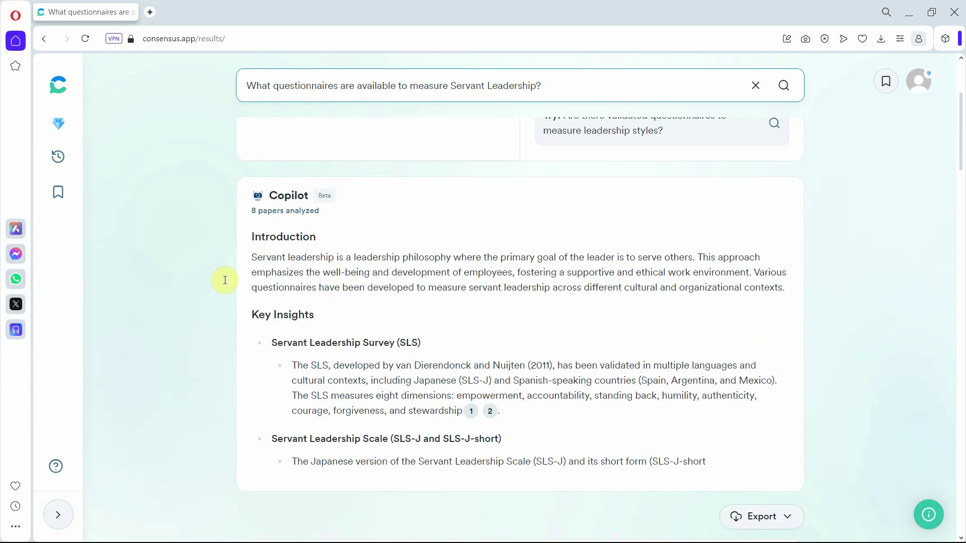
scroll(366, 385, down, 3)
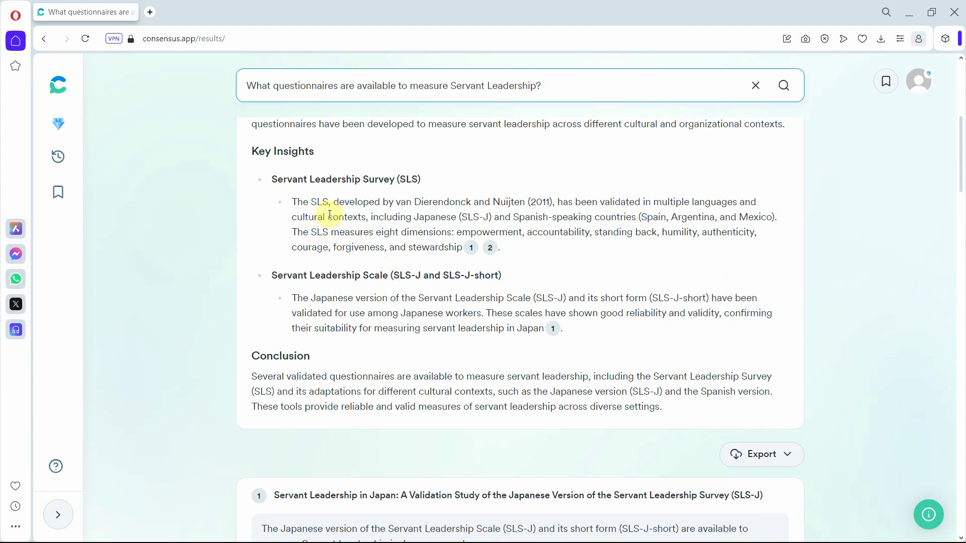
drag(284, 85, 551, 100)
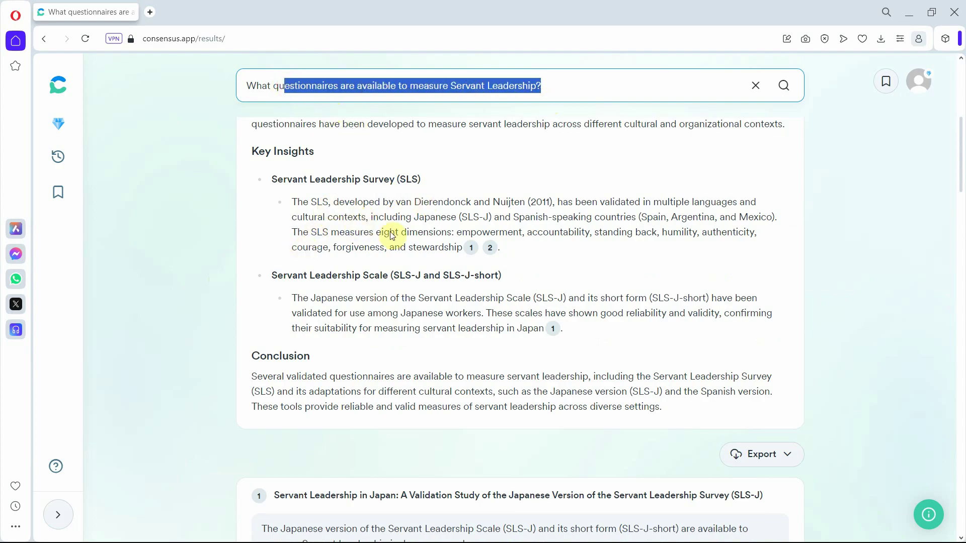
click(178, 360)
scroll(178, 361, down, 8)
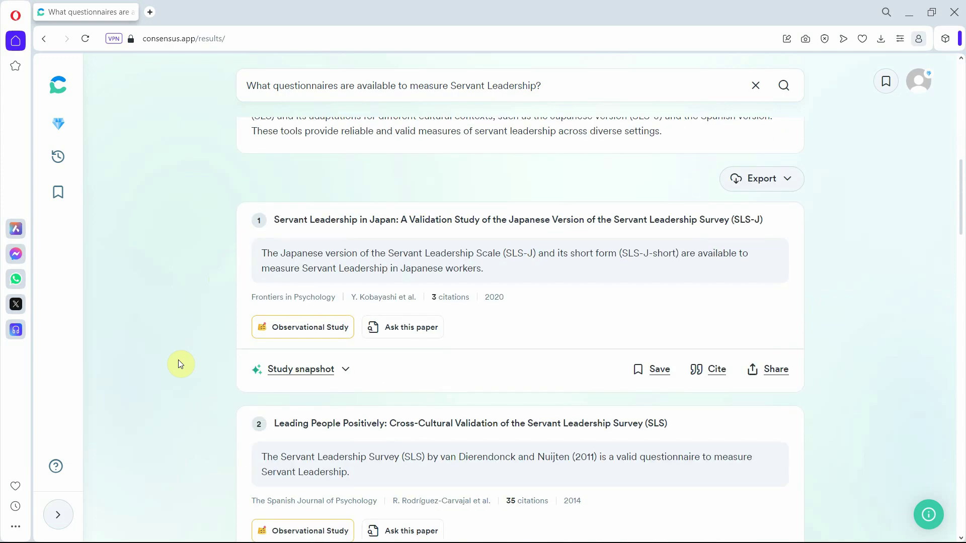
scroll(179, 360, down, 1)
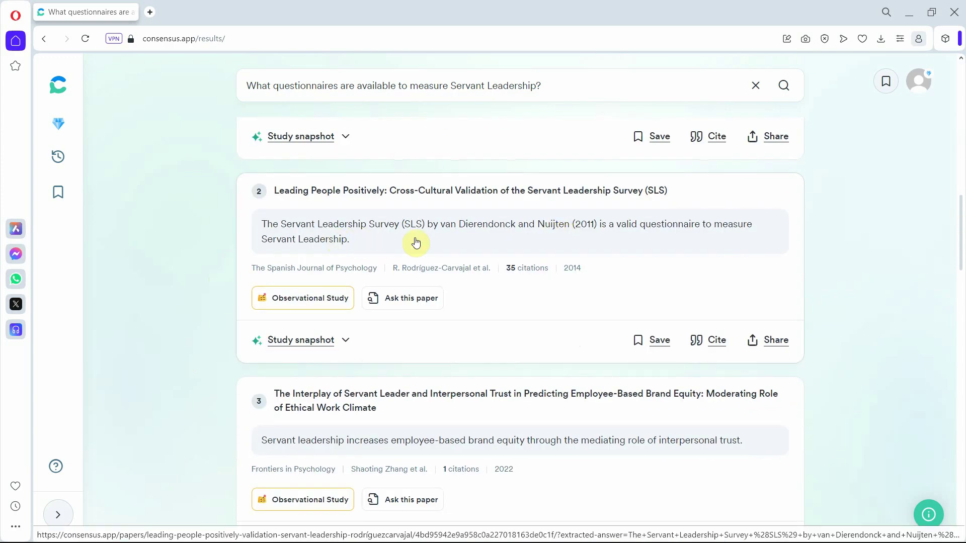
scroll(425, 222, down, 5)
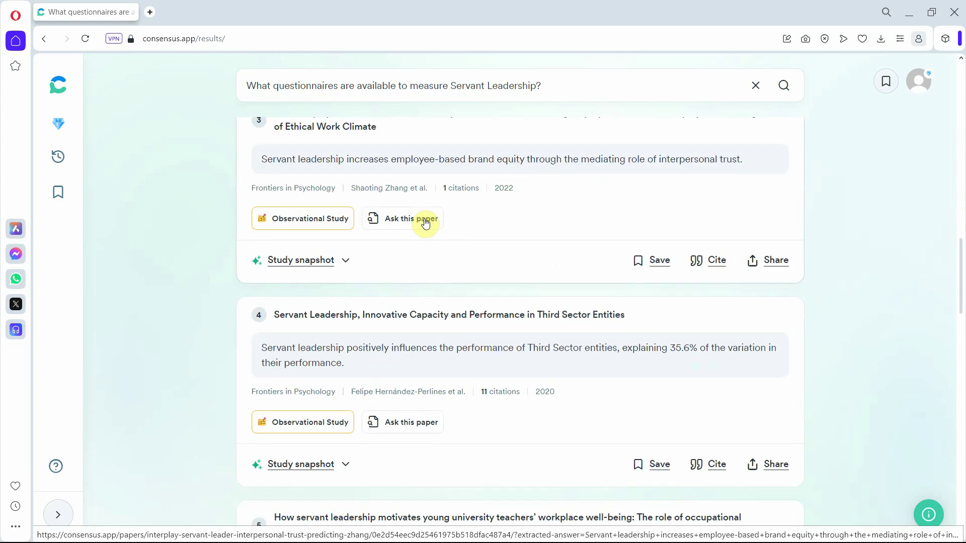
mouse_move(425, 218)
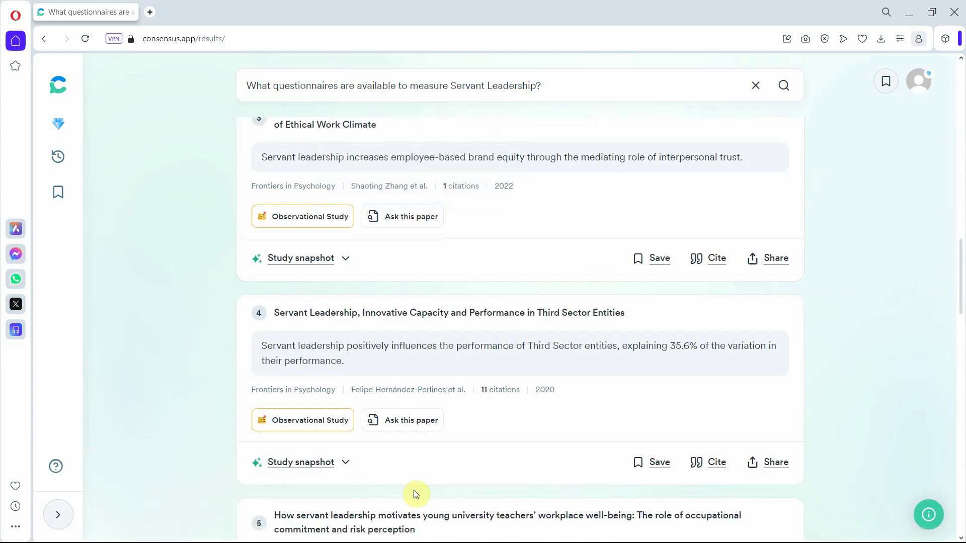
scroll(413, 491, down, 10)
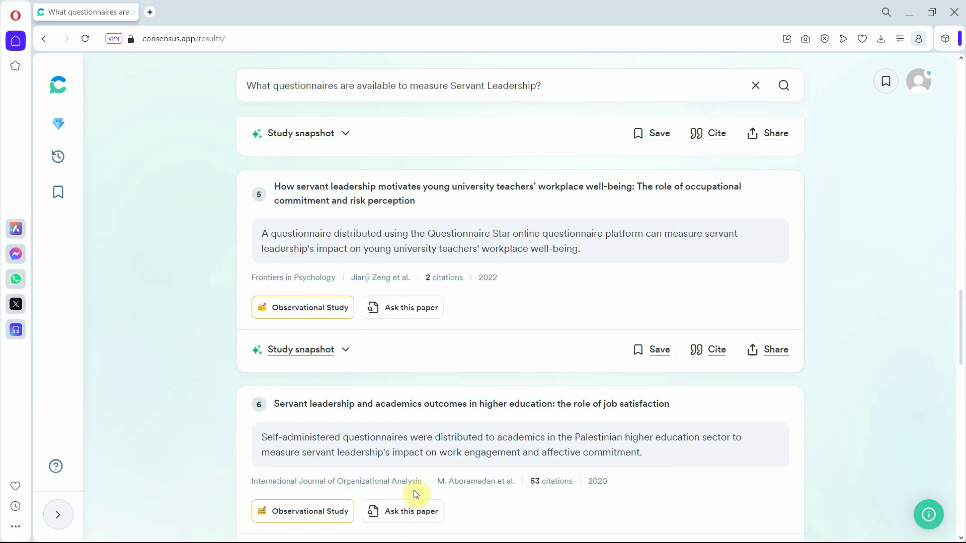
scroll(413, 491, down, 3)
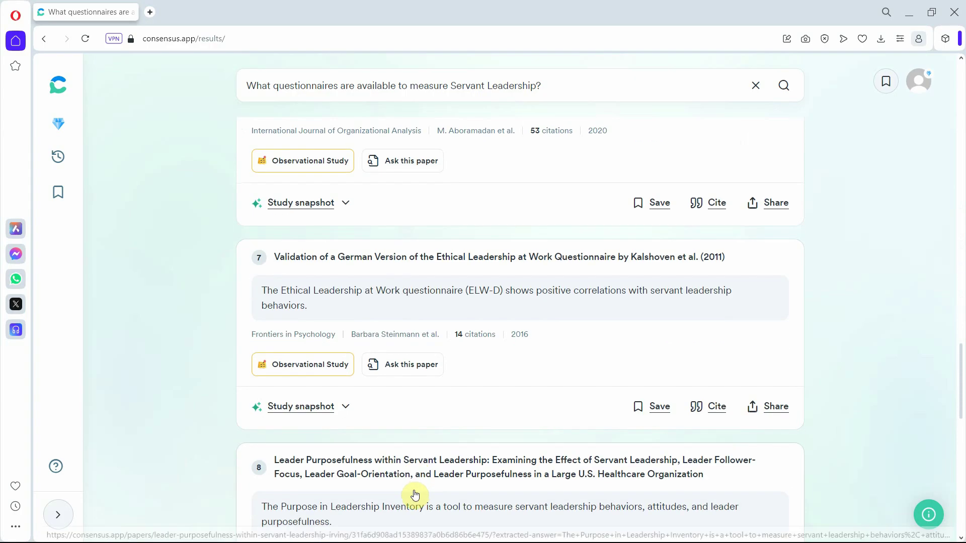
scroll(614, 266, down, 4)
scroll(550, 351, down, 6)
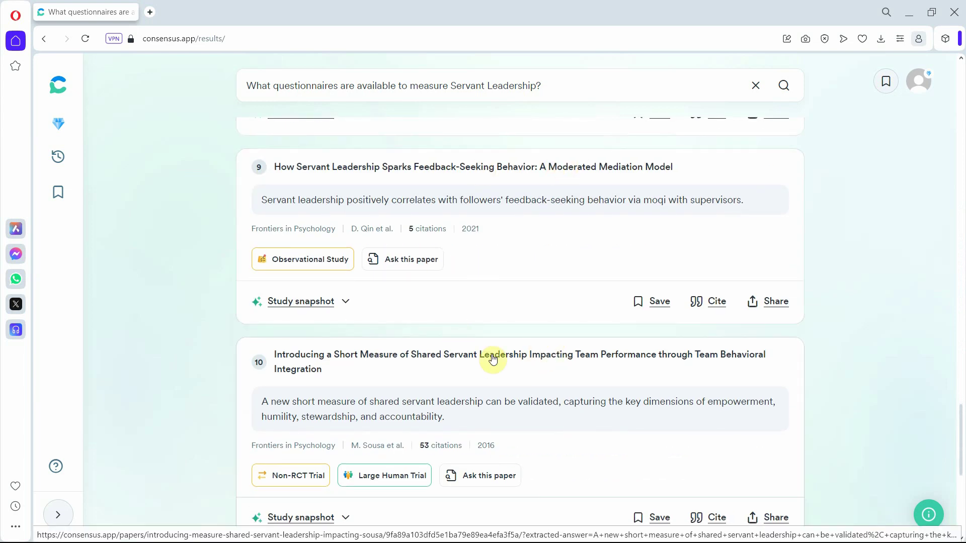
scroll(493, 358, up, 20)
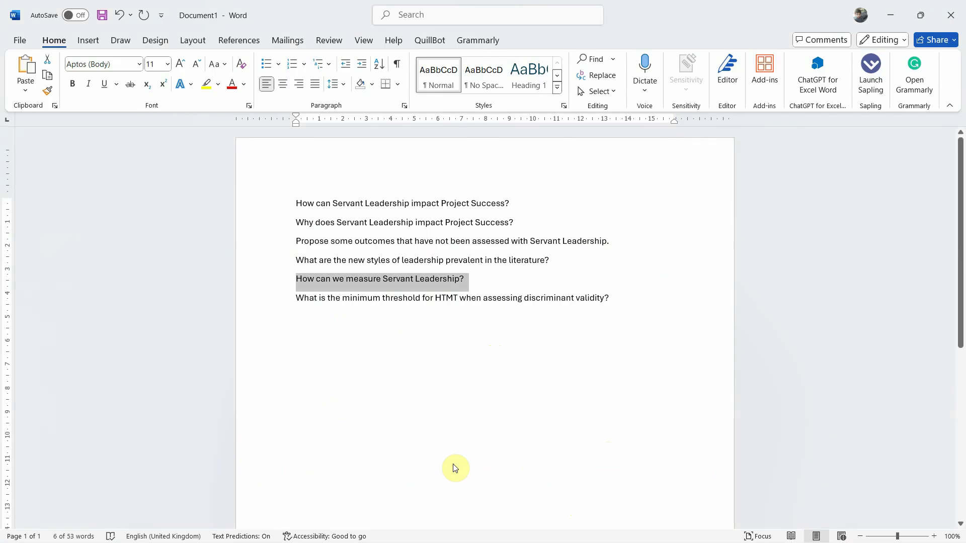
- Select and copy the HTMT discriminant validity question from the Word list
key(alt+Tab)
click(532, 297)
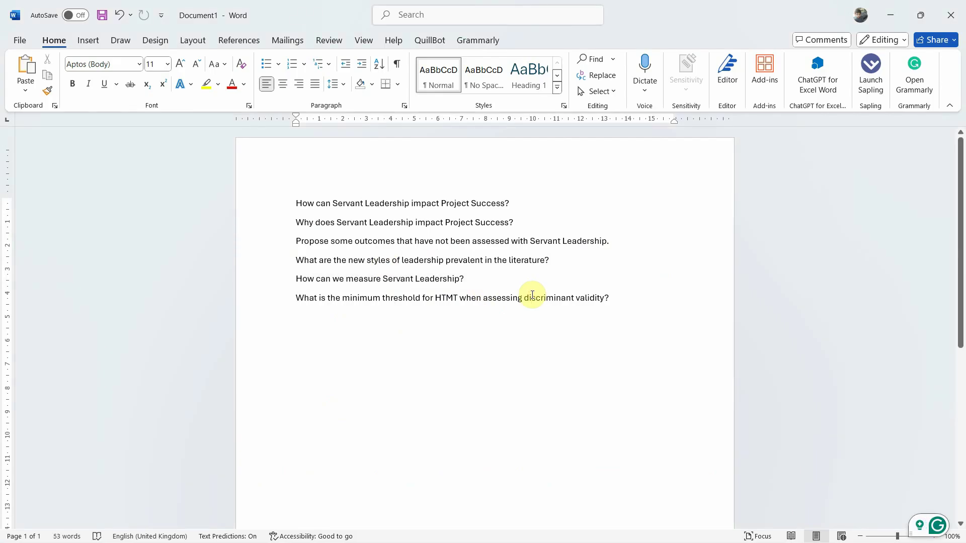
triple_click(532, 297)
key(ctrl+c)
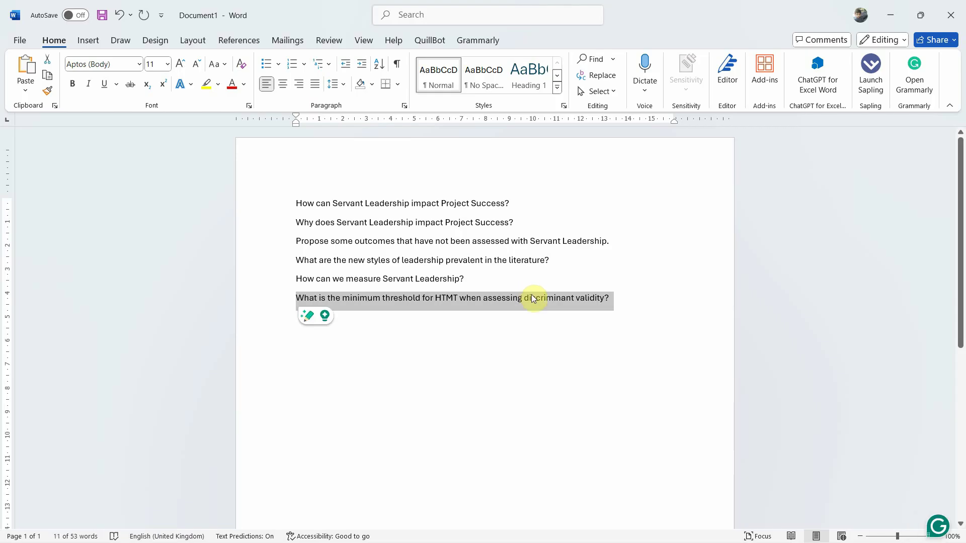
key(alt+Tab)
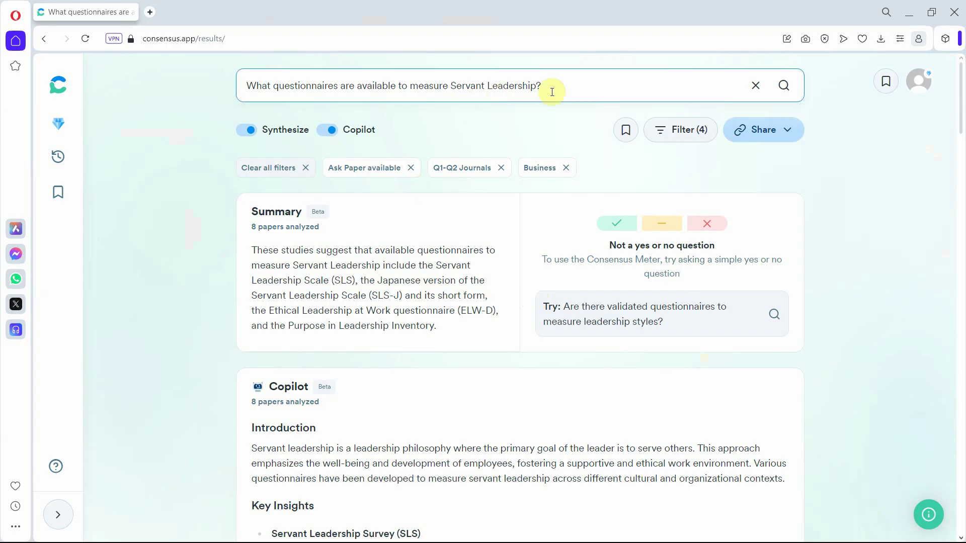
- Search the HTMT question, switch to the suggested standard-threshold question, and drop the Ask Paper filter
triple_click(578, 91)
key(ctrl+v)
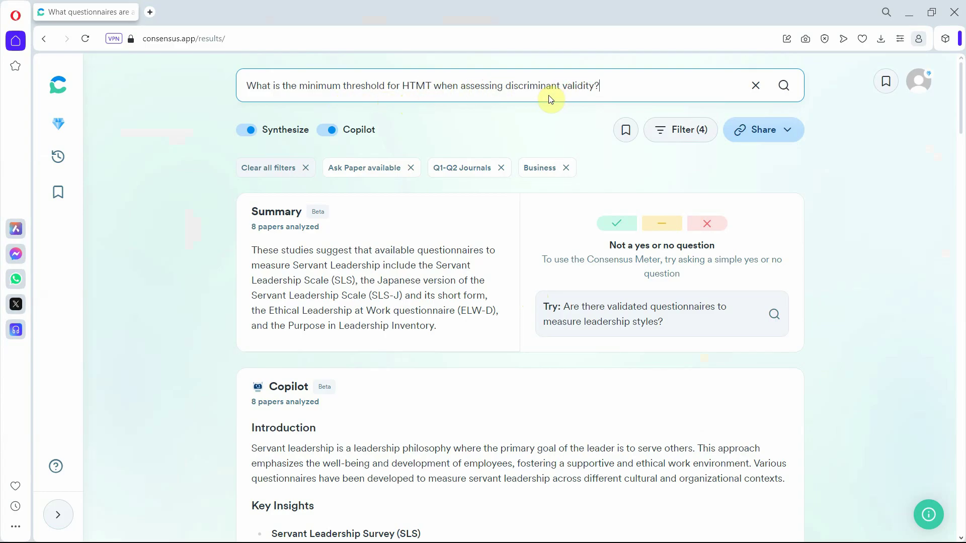
key(Return)
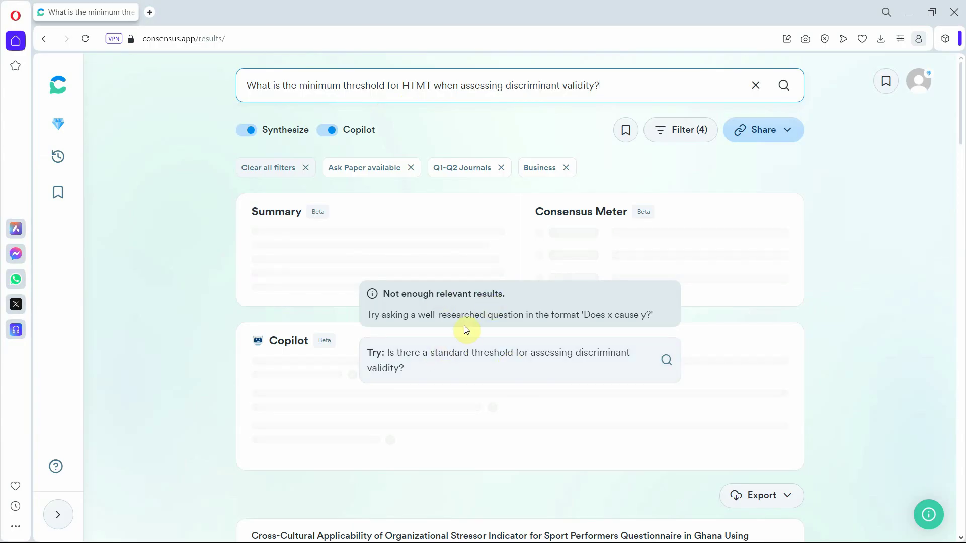
click(493, 372)
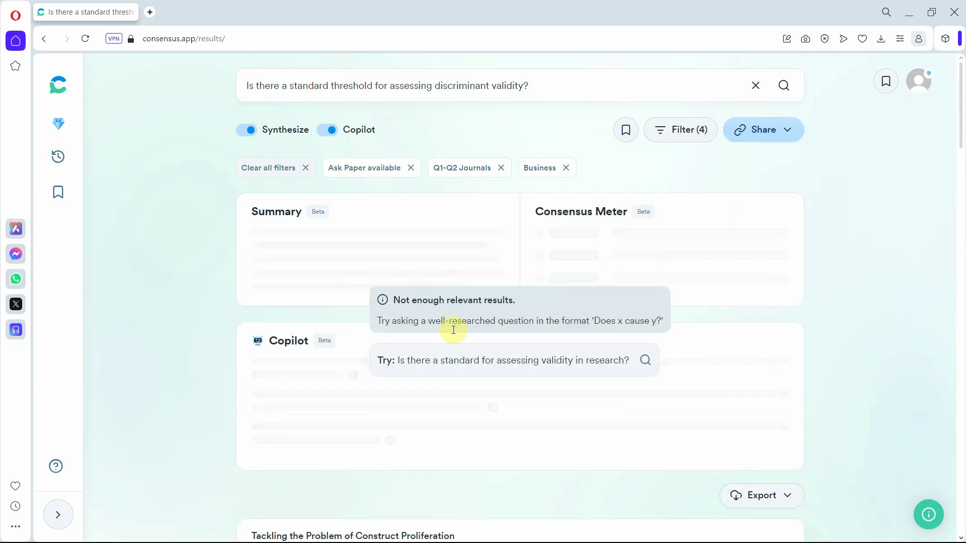
click(411, 168)
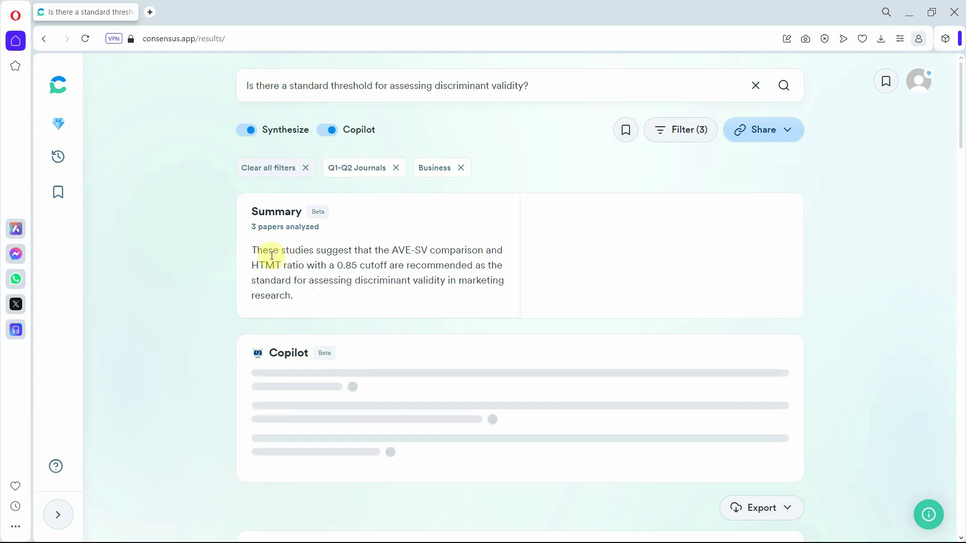
- Highlight the 0.85 HTMT cutoff and review the supporting discriminant validity papers below it
drag(337, 266, 364, 266)
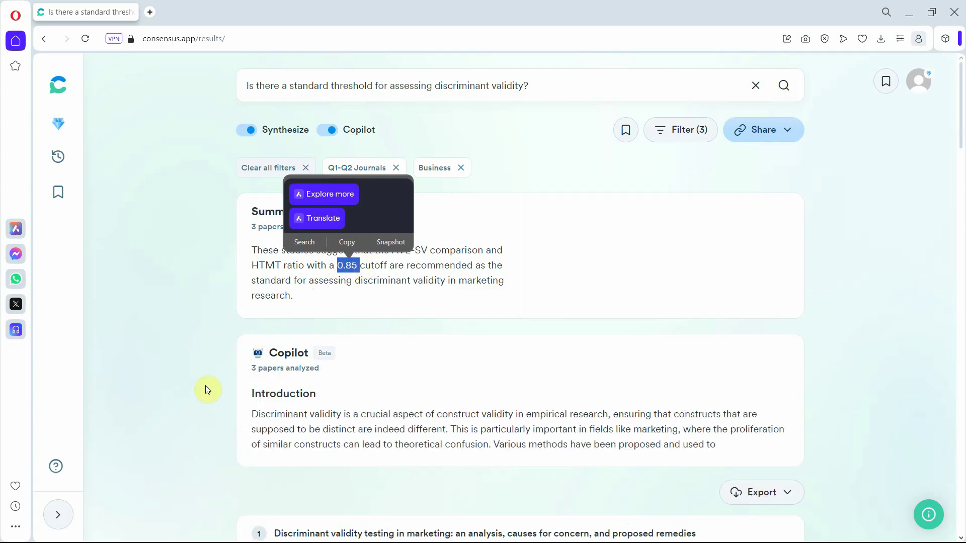
scroll(252, 413, down, 4)
scroll(415, 319, down, 4)
scroll(395, 340, down, 4)
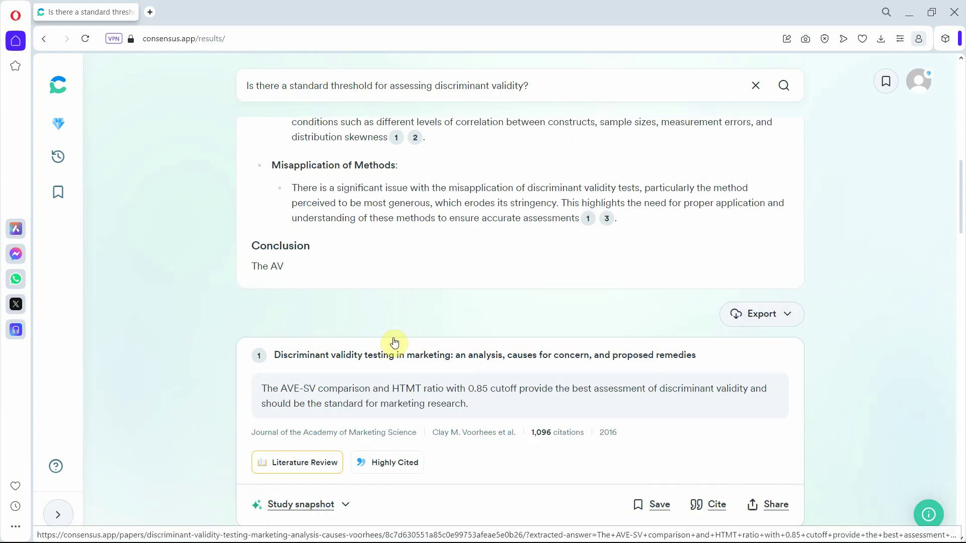
scroll(400, 429, down, 3)
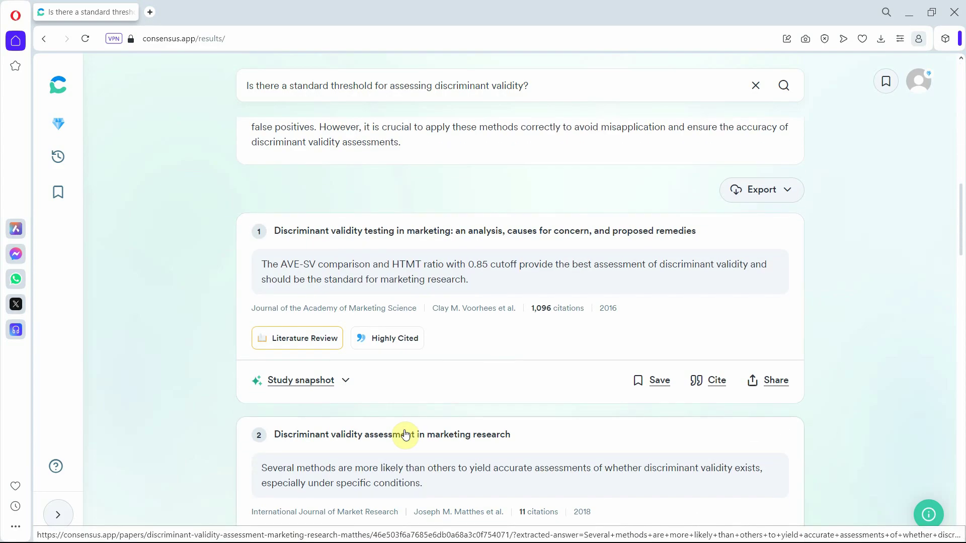
scroll(406, 434, down, 6)
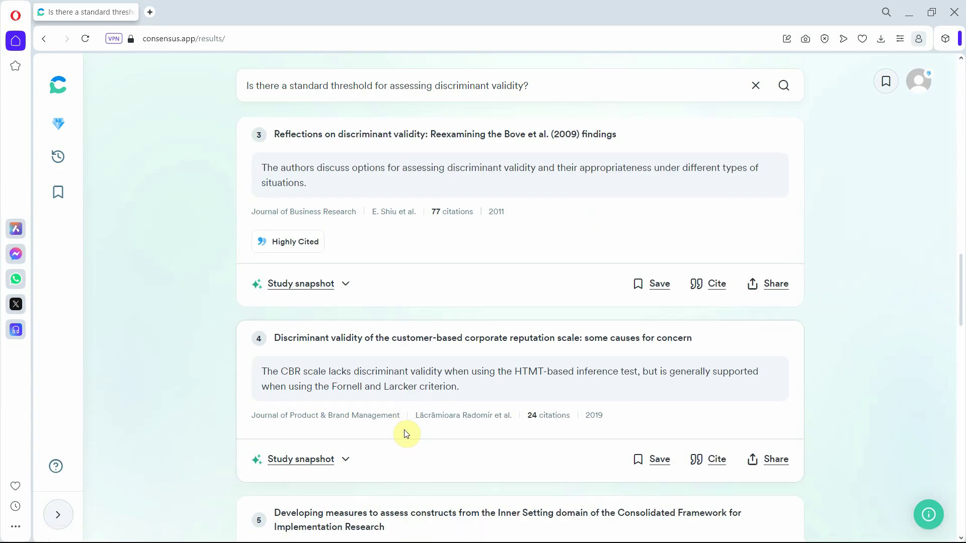
scroll(406, 434, down, 7)
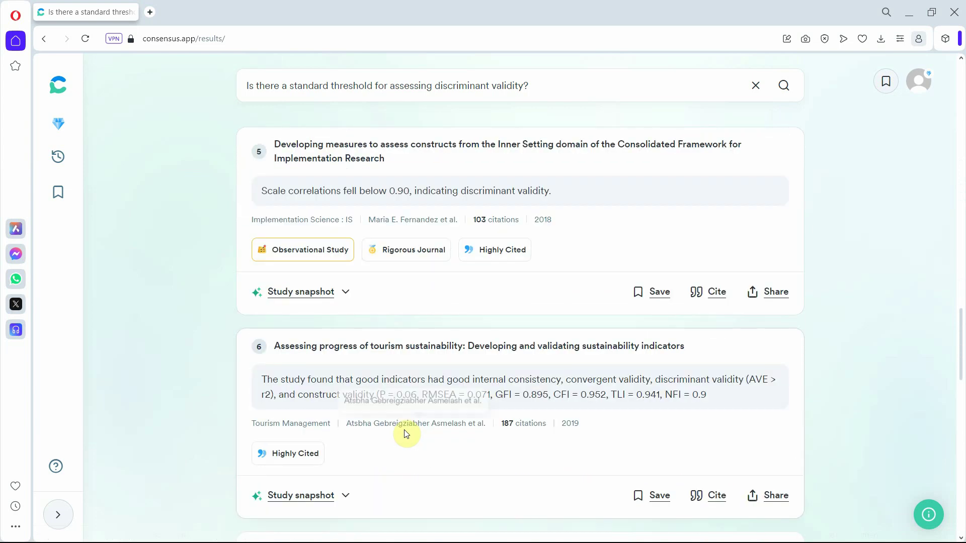
scroll(406, 433, down, 7)
scroll(406, 434, up, 20)
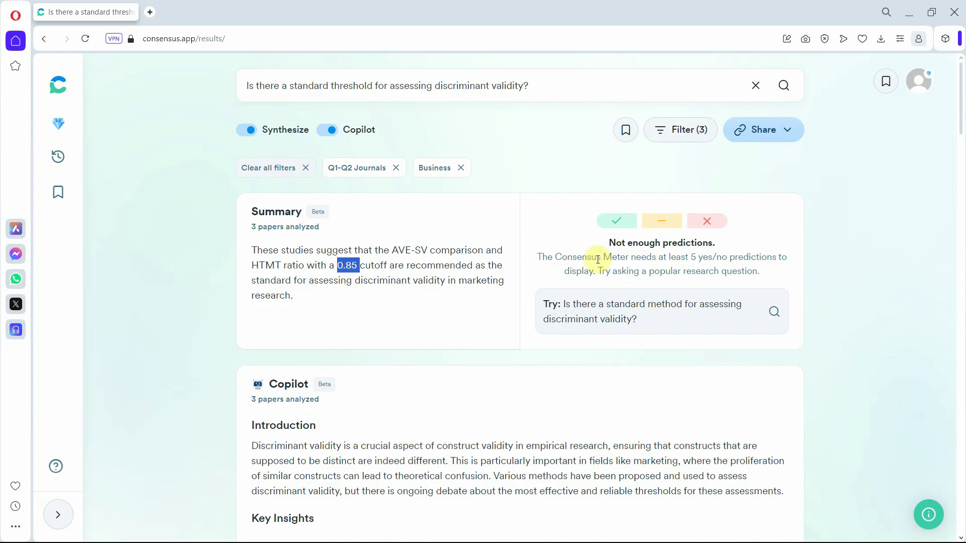
drag(523, 86, 556, 86)
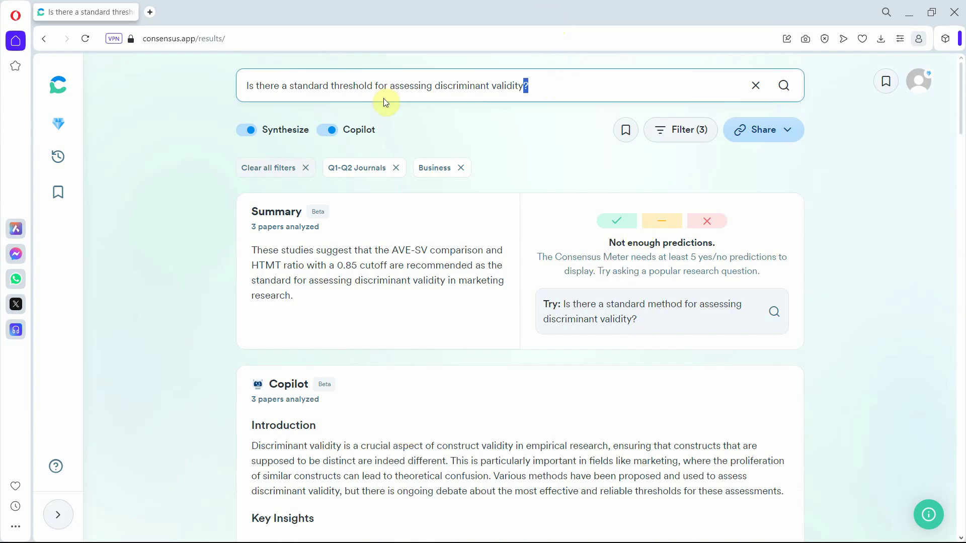
- Search 'Why is it important to study servant leadership in Business Research?'
click(572, 84)
key(ctrl+a)
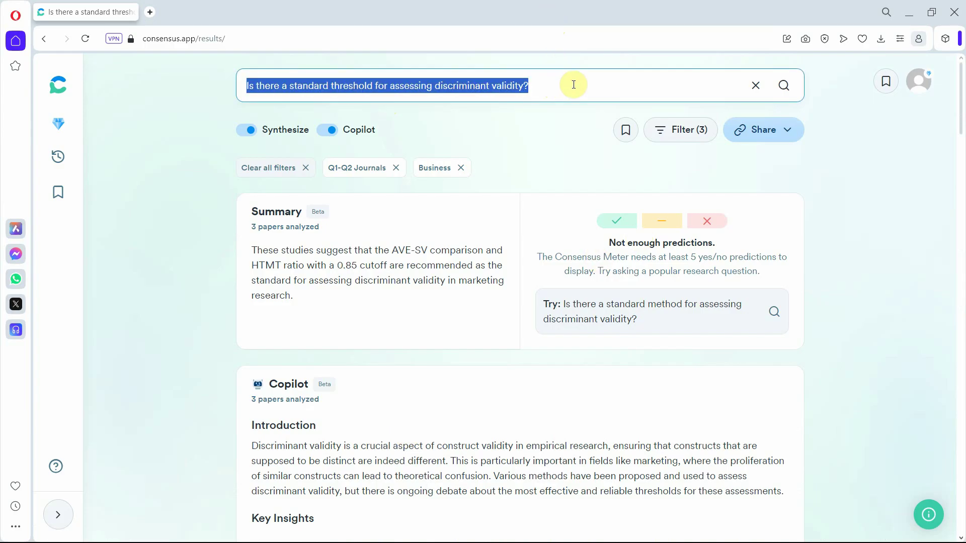
text(Why is it inmp)
key(BackSpace)
key(BackSpace)
key(BackSpace)
text(mportant to study servant lead)
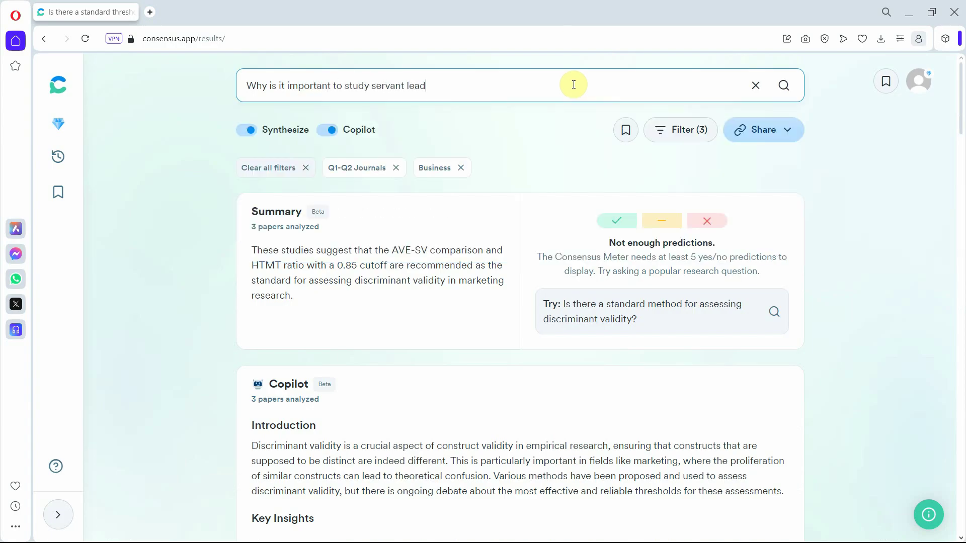
text(ership in Business Research?)
key(Return)
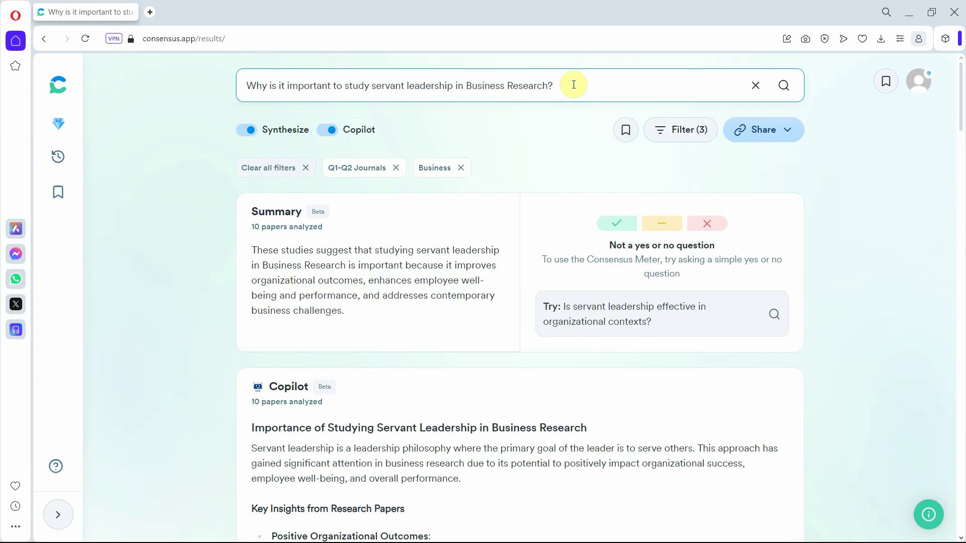
- Review the 10-paper Summary and Copilot key insights on why servant leadership matters
scroll(330, 413, down, 1)
scroll(330, 413, down, 8)
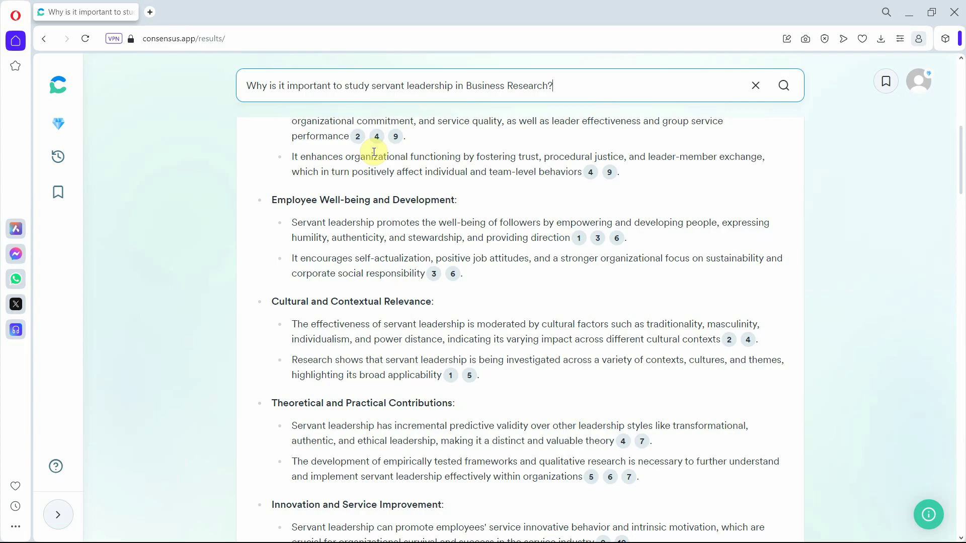
scroll(373, 152, up, 10)
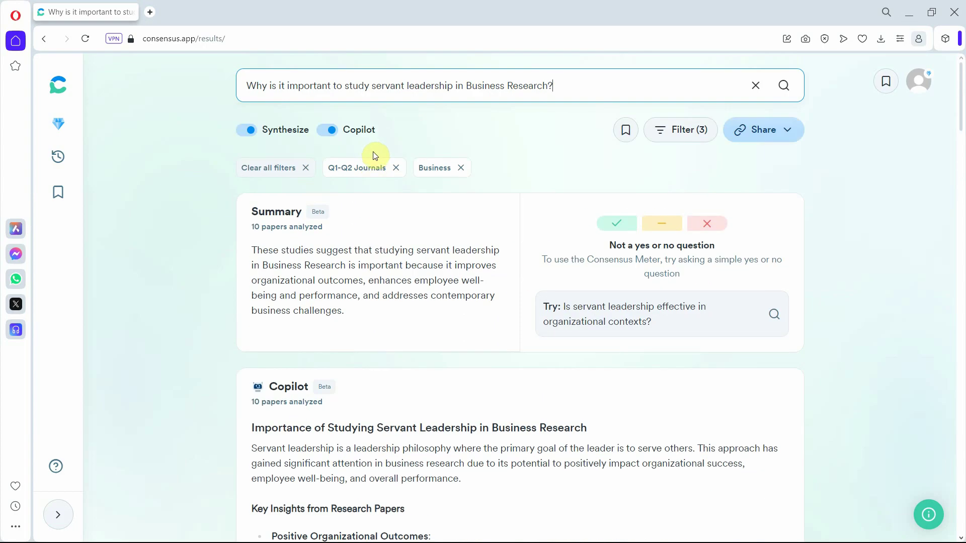
scroll(376, 271, down, 4)
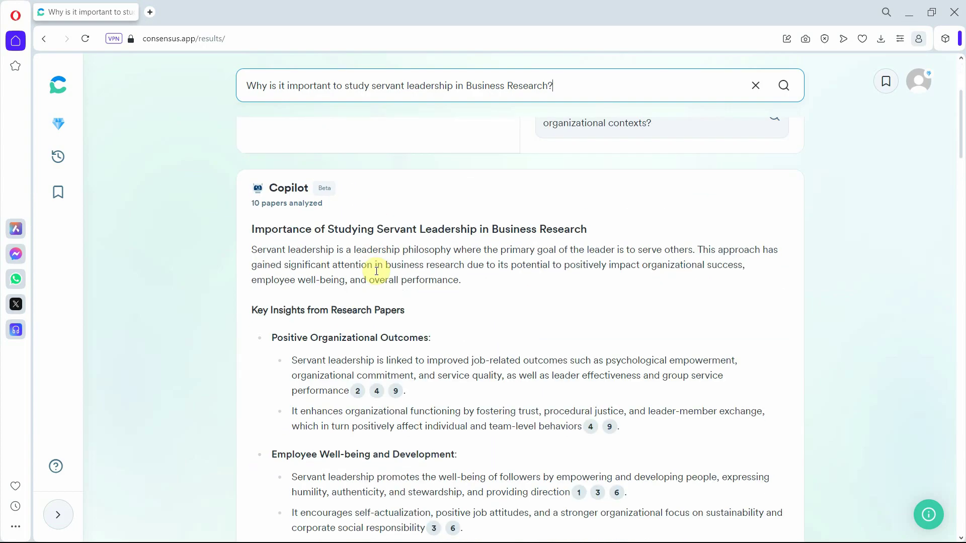